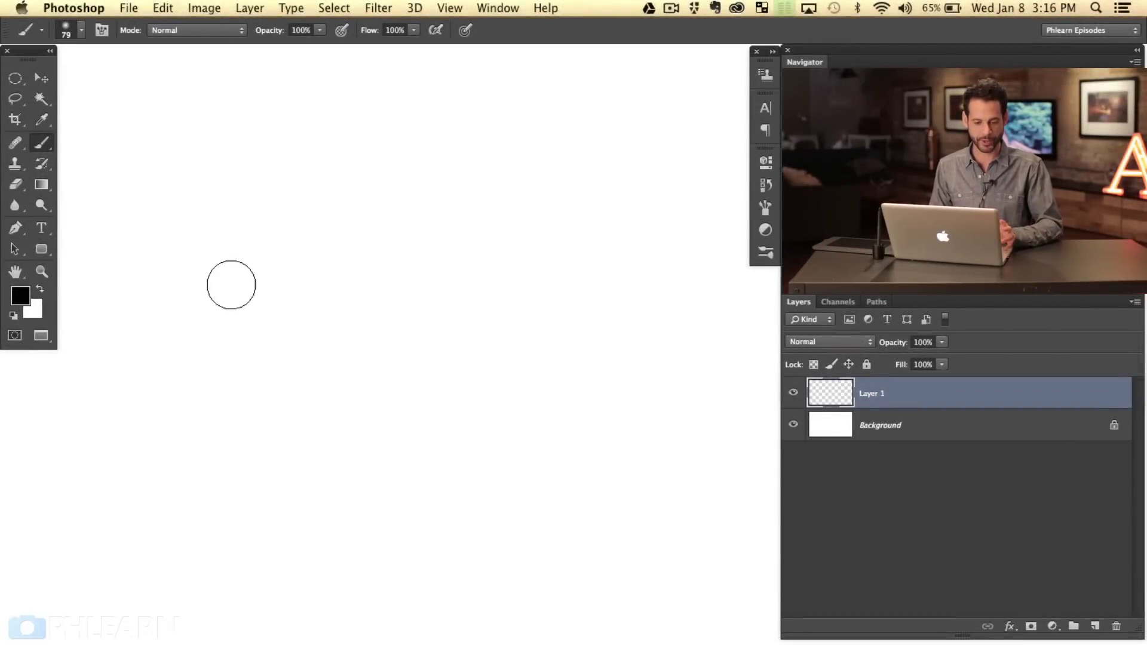
- Paint a soft black test stroke, undo the scribbles, and bring up the brush preset picker
mouse_move(184, 281)
mouse_down()
mouse_move(303, 230)
mouse_move(389, 233)
mouse_move(341, 346)
mouse_move(481, 359)
mouse_move(376, 418)
mouse_move(550, 496)
mouse_move(167, 569)
mouse_move(108, 490)
mouse_move(658, 513)
mouse_move(571, 582)
mouse_move(468, 607)
mouse_move(600, 295)
mouse_move(587, 191)
mouse_move(735, 120)
mouse_move(558, 307)
mouse_move(402, 422)
mouse_move(396, 379)
mouse_up()
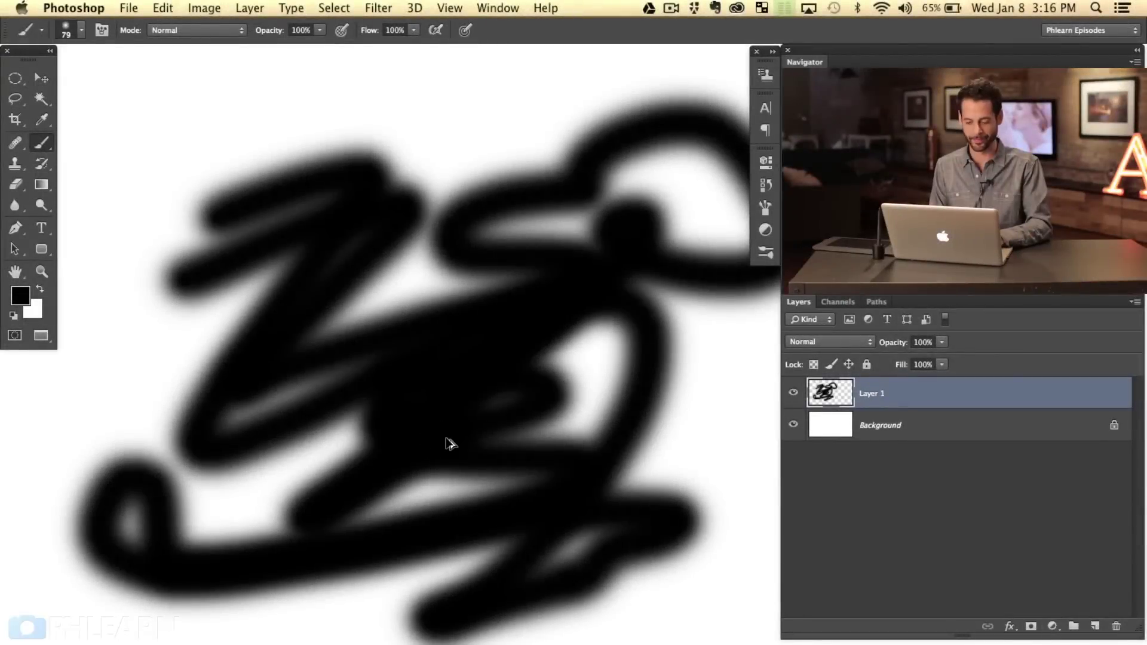
key(super+alt+z)
key(super+alt+z)
key(super+alt+z)
key(super+alt+z)
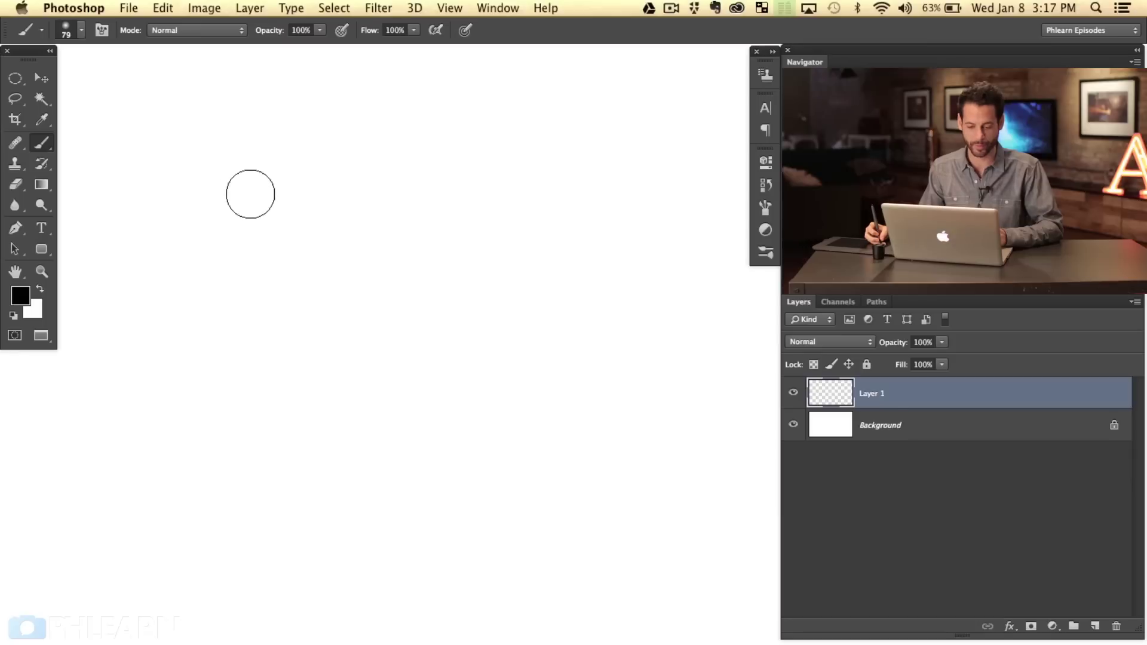
right_click(236, 197)
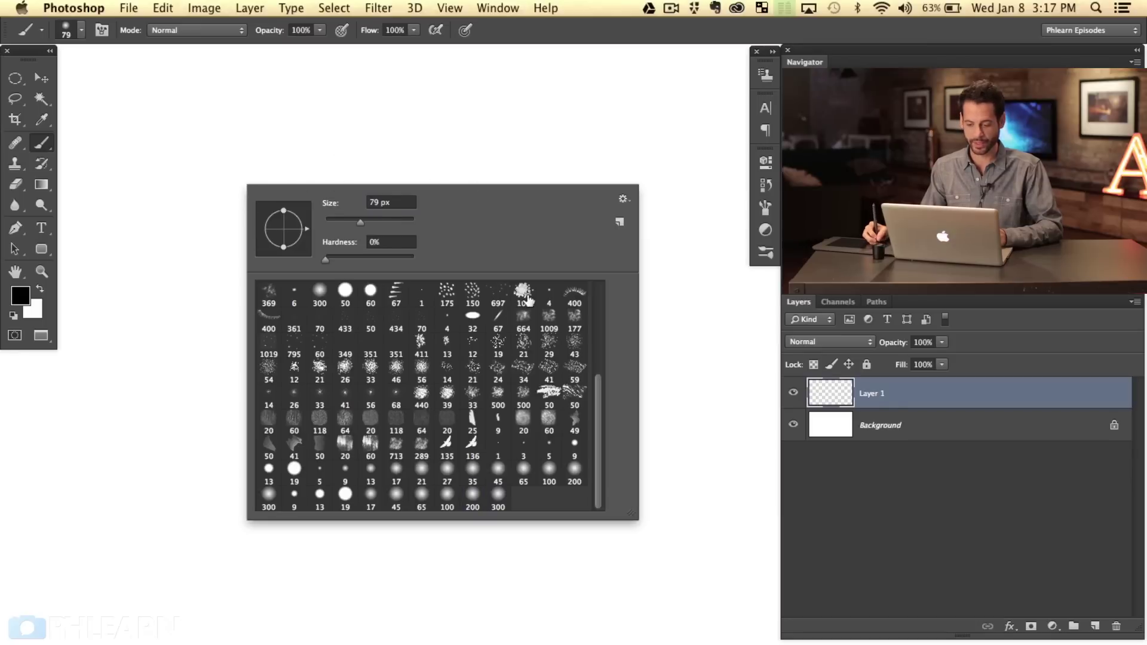
scroll(603, 401, up, 2)
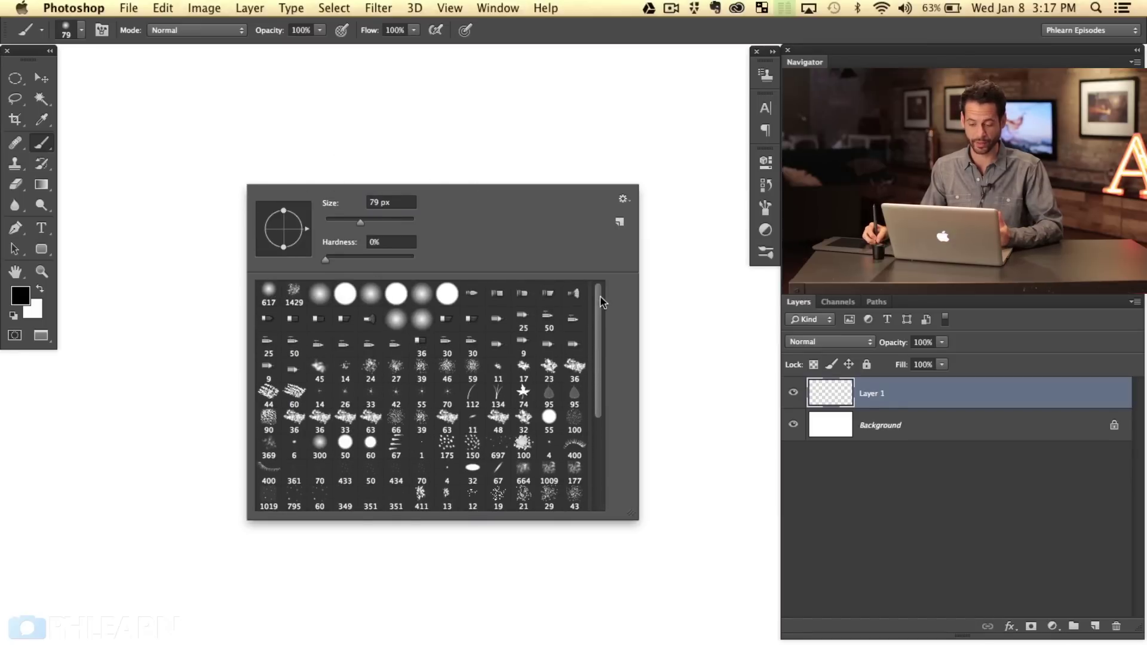
- Append the M Brushes set to the current presets and scroll to its new brushes
mouse_move(611, 396)
mouse_down()
mouse_move(609, 285)
mouse_move(611, 396)
mouse_move(614, 321)
mouse_move(608, 292)
mouse_move(604, 358)
mouse_move(597, 289)
mouse_up()
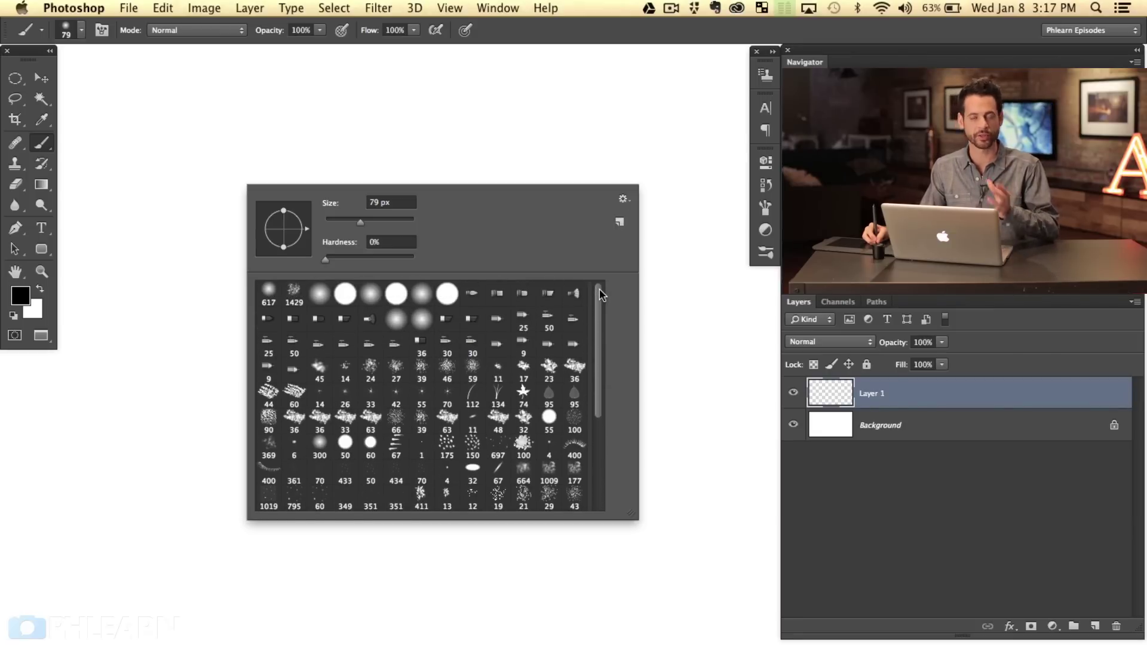
mouse_move(601, 294)
mouse_down()
mouse_move(601, 379)
mouse_move(605, 301)
mouse_up()
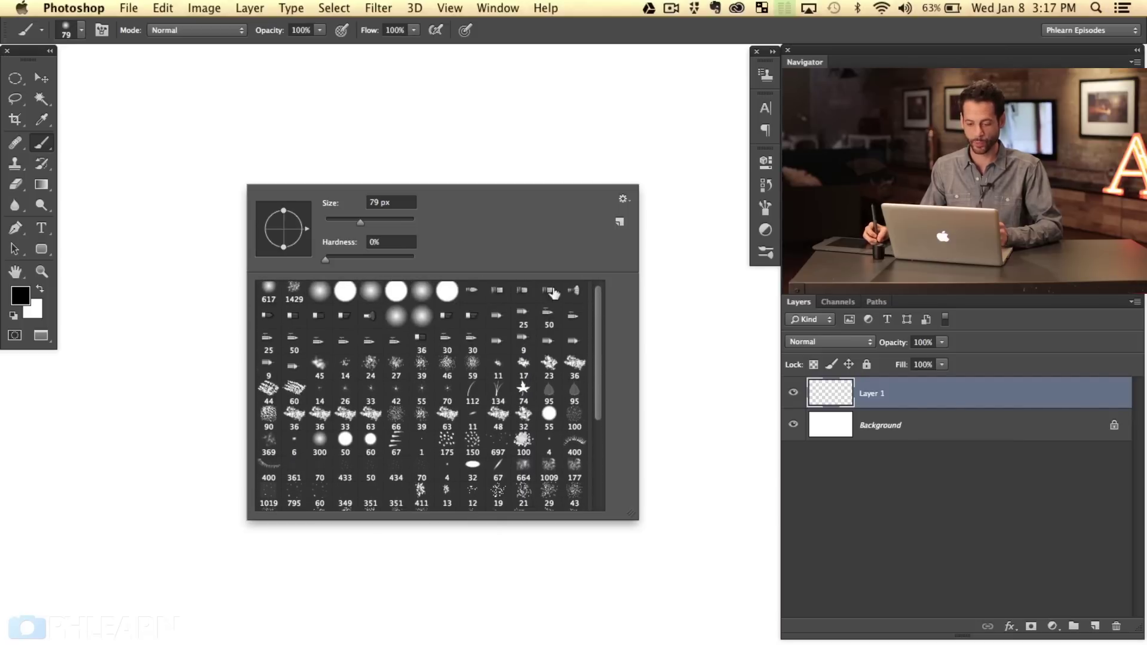
click(623, 200)
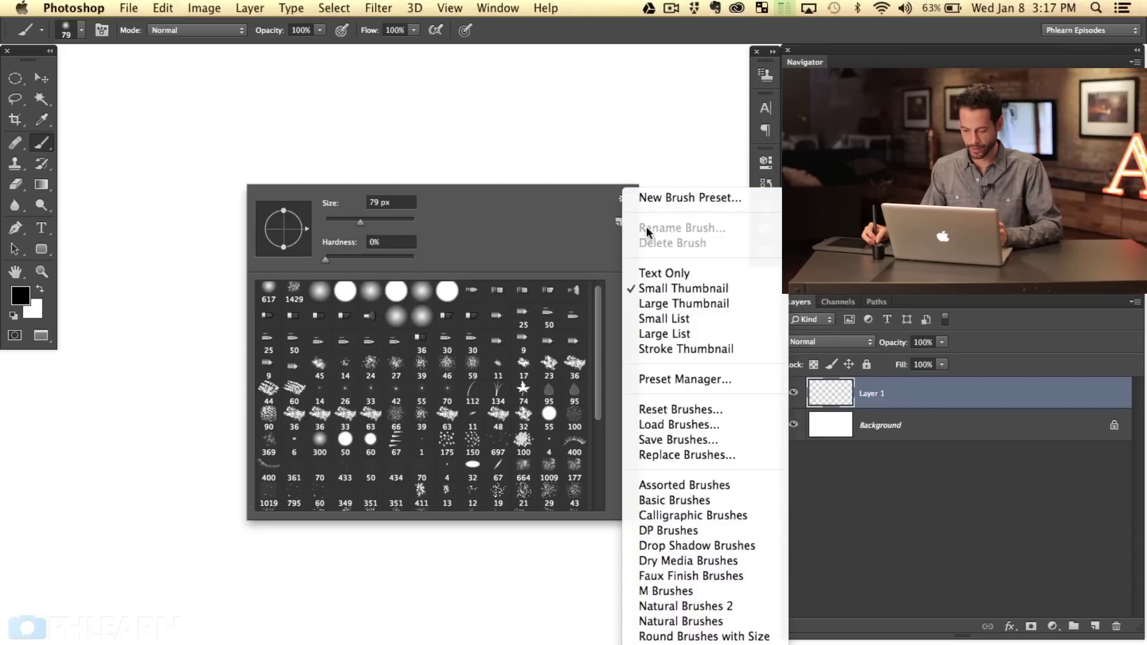
click(697, 591)
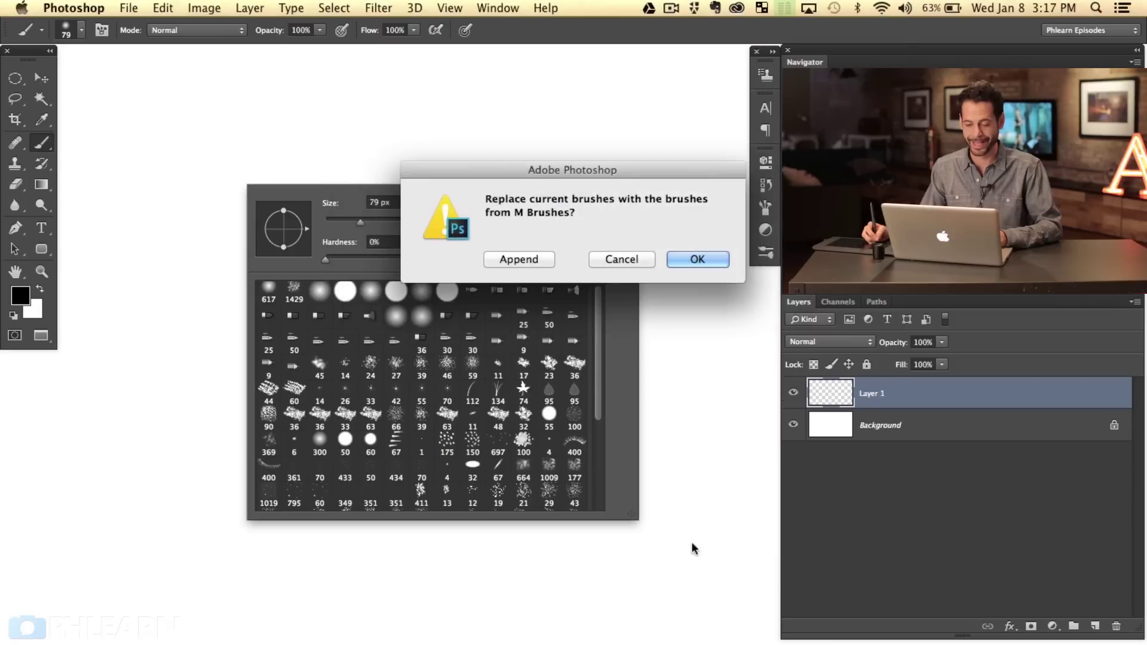
click(521, 259)
drag(597, 301, 593, 478)
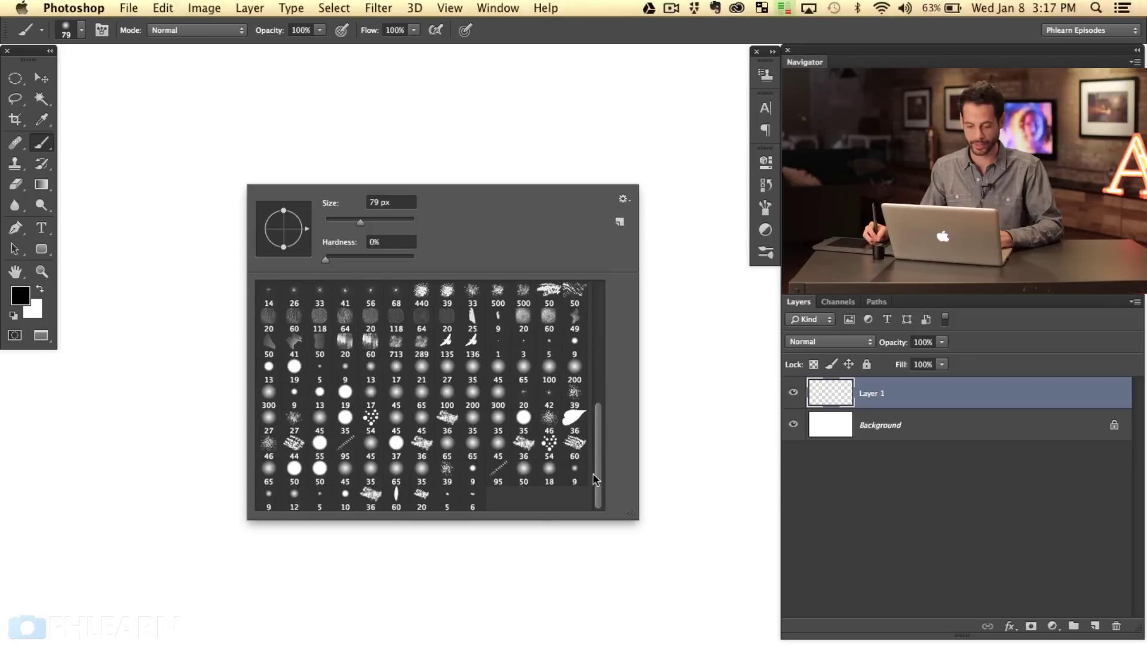
- Select the rough 20 px M brush, undo its test strokes, and dismiss the battery alert
click(421, 495)
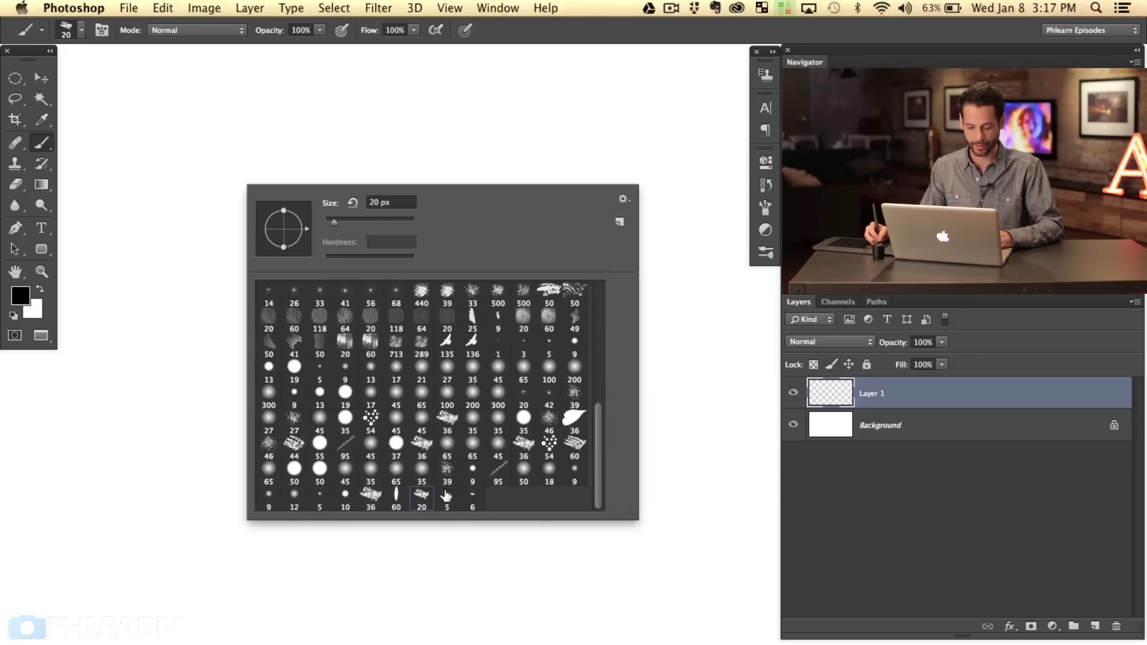
mouse_move(138, 371)
mouse_down()
mouse_move(206, 323)
mouse_move(299, 373)
mouse_move(472, 389)
mouse_move(617, 251)
mouse_move(625, 532)
mouse_move(325, 558)
mouse_move(293, 600)
mouse_up()
mouse_move(184, 545)
mouse_down()
mouse_move(278, 552)
mouse_move(393, 452)
mouse_move(324, 179)
mouse_move(383, 184)
mouse_move(368, 313)
mouse_move(239, 131)
mouse_move(171, 215)
mouse_move(340, 166)
mouse_move(559, 158)
mouse_move(519, 185)
mouse_move(475, 125)
mouse_move(610, 169)
mouse_move(655, 227)
mouse_up()
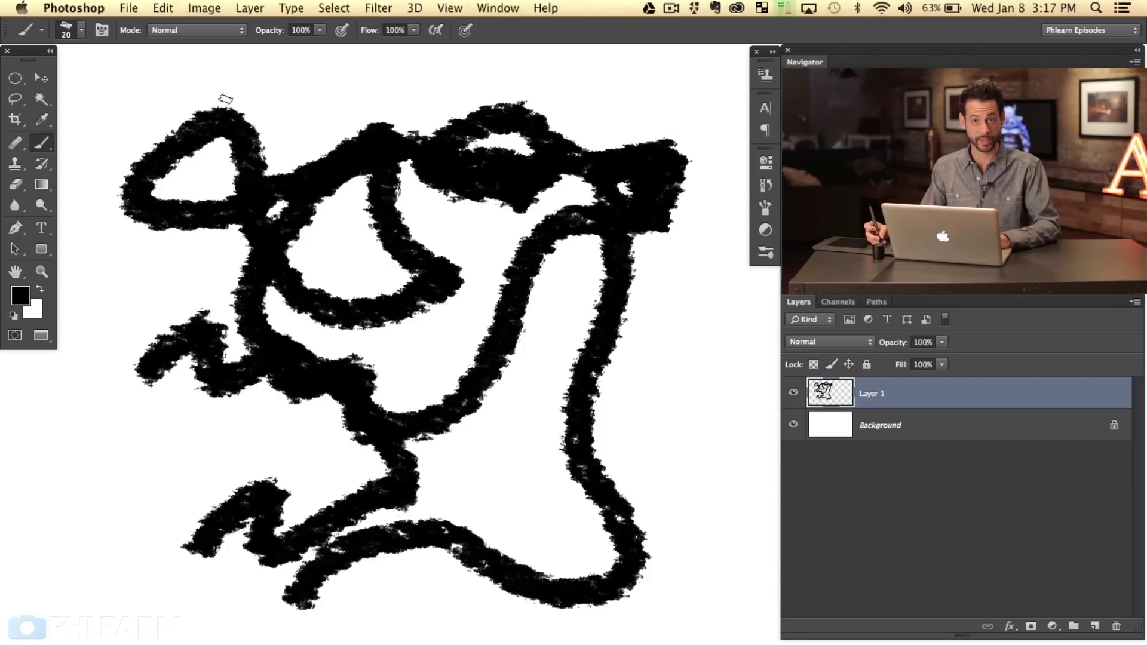
key(super+alt+z)
key(super+alt+z)
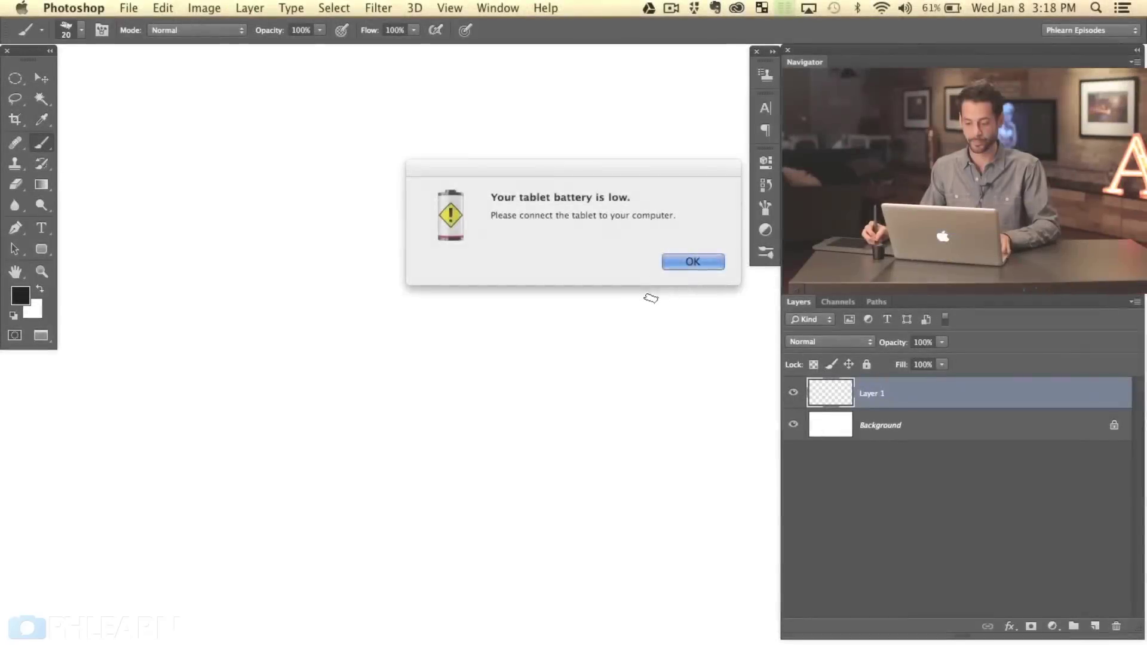
key(Return)
- Show the Brush panel from the Window menu, then undo a zig-zag test stroke
click(500, 7)
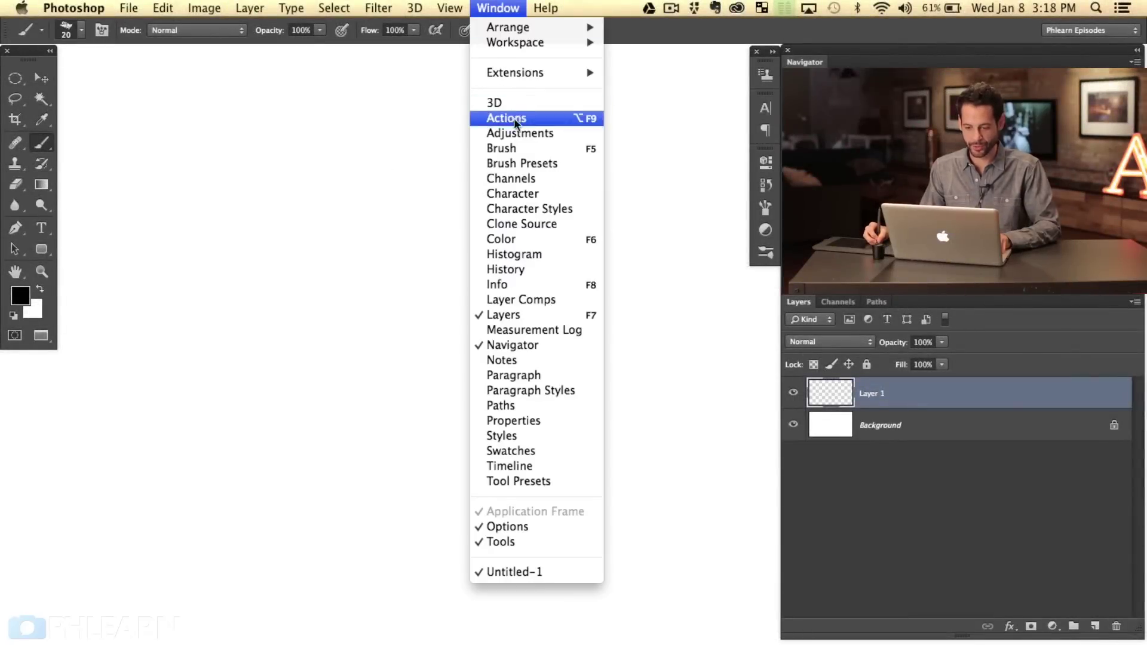
click(505, 149)
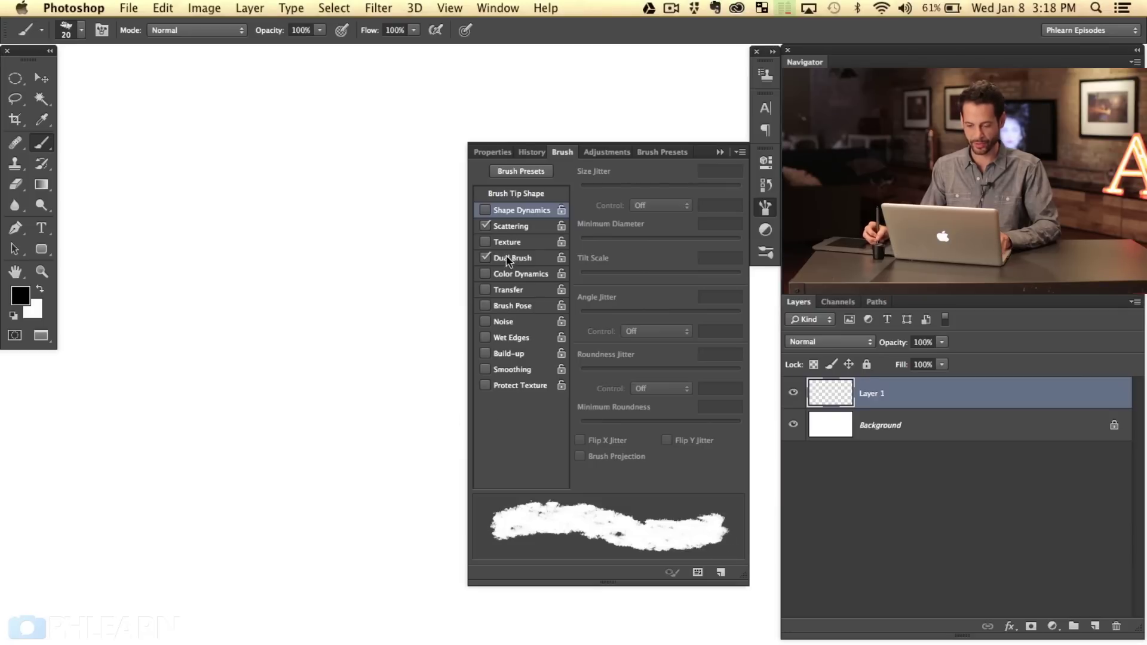
mouse_move(180, 356)
mouse_down()
mouse_move(314, 438)
mouse_move(372, 553)
mouse_move(168, 525)
mouse_move(171, 558)
mouse_move(66, 490)
mouse_up()
key(super+z)
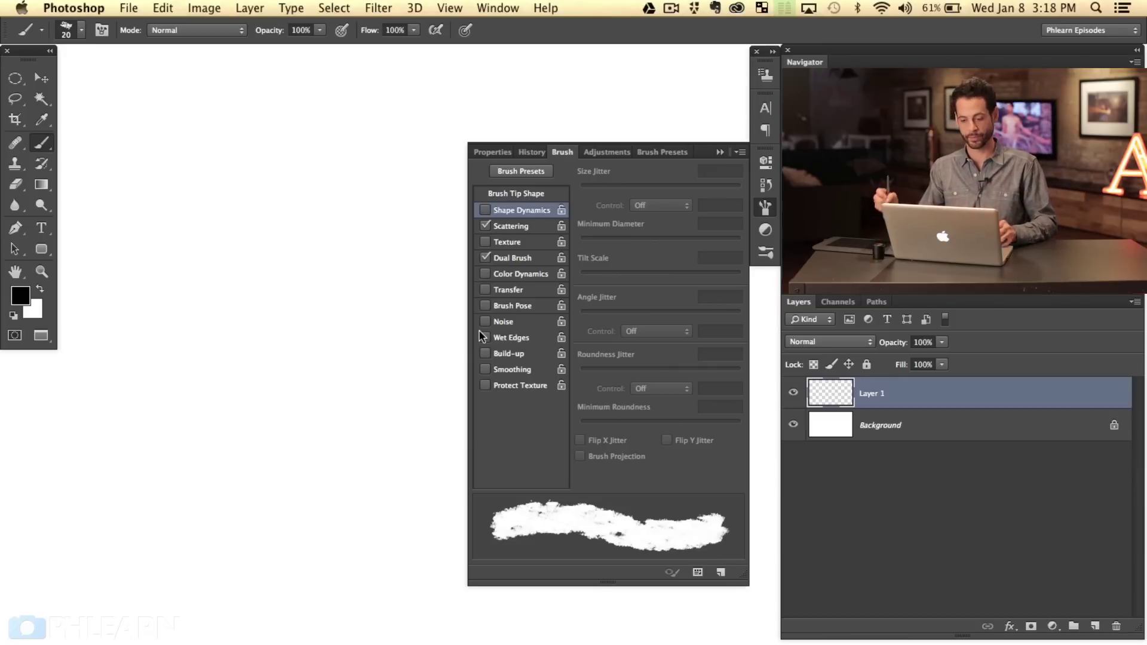
- Enable Shape Dynamics with Size Jitter Control set to Pen Pressure
click(503, 214)
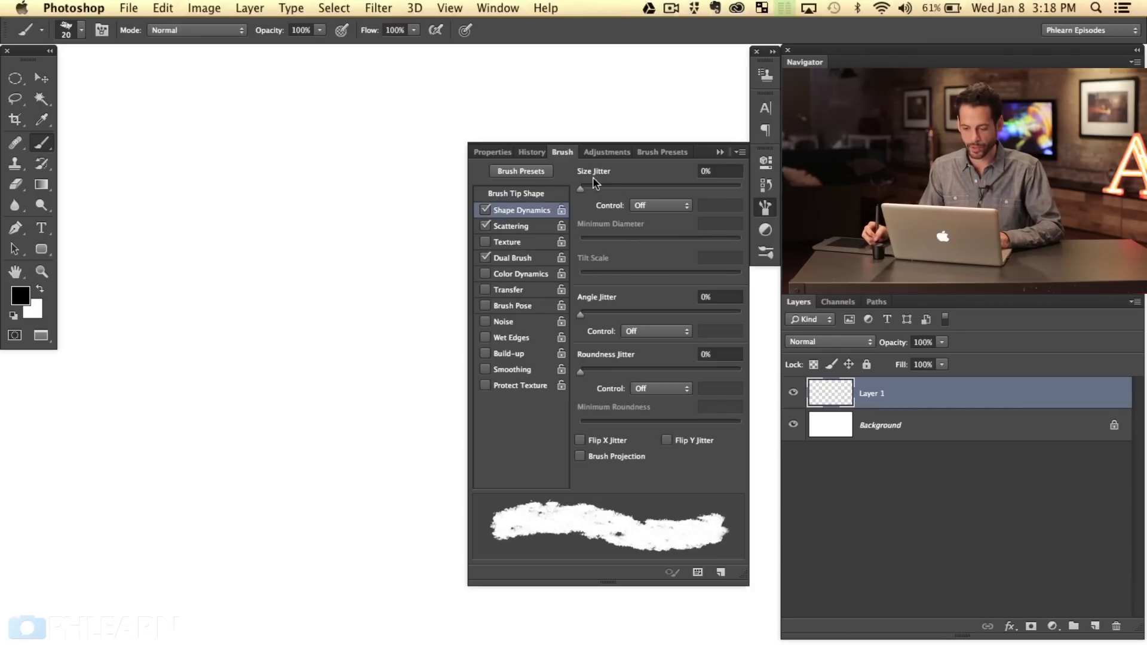
click(653, 208)
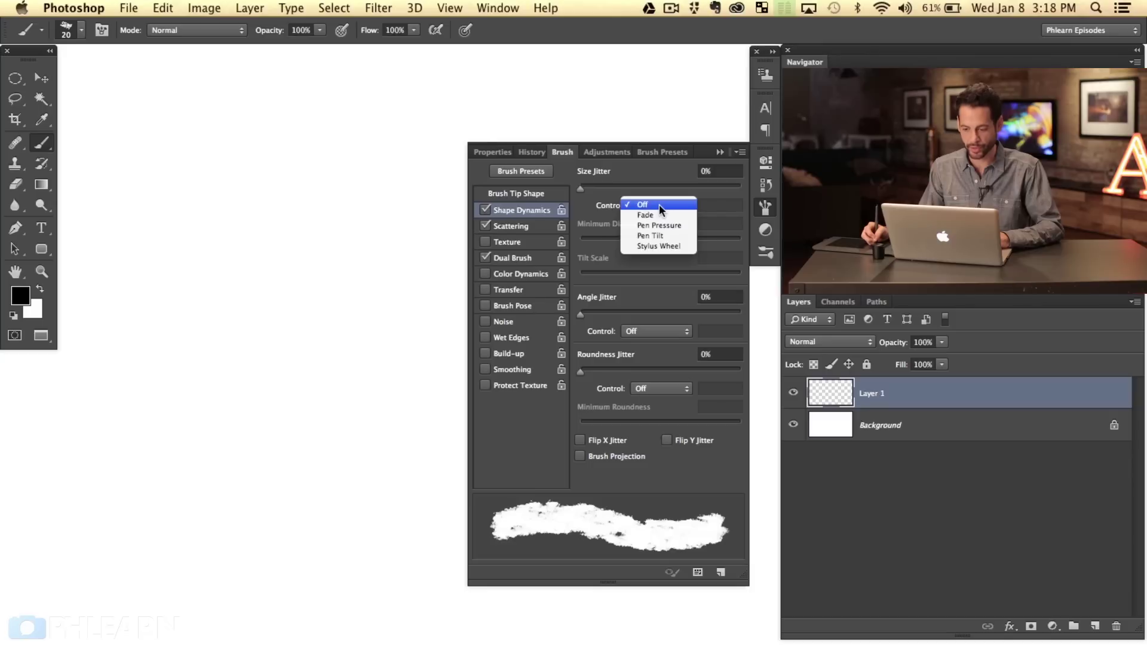
click(678, 225)
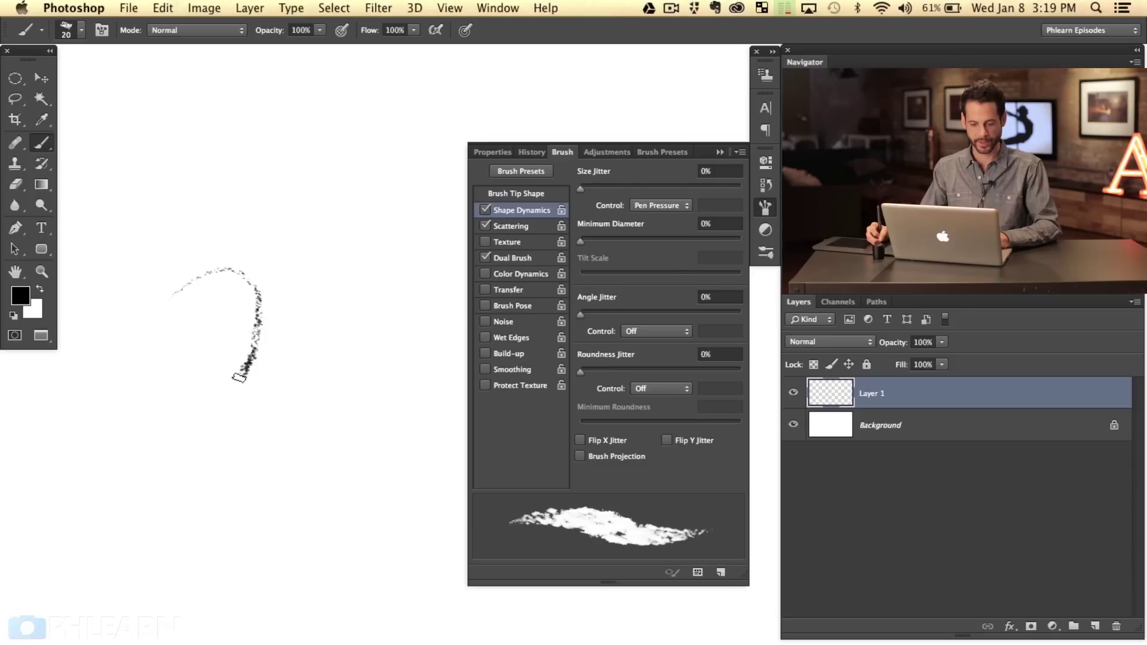
- Paint a curved hook and a thick zigzag with varying pressure, then undo both
mouse_move(205, 429)
mouse_down()
mouse_move(197, 545)
mouse_move(219, 586)
mouse_move(259, 609)
mouse_move(311, 610)
mouse_move(332, 596)
mouse_move(357, 542)
mouse_up()
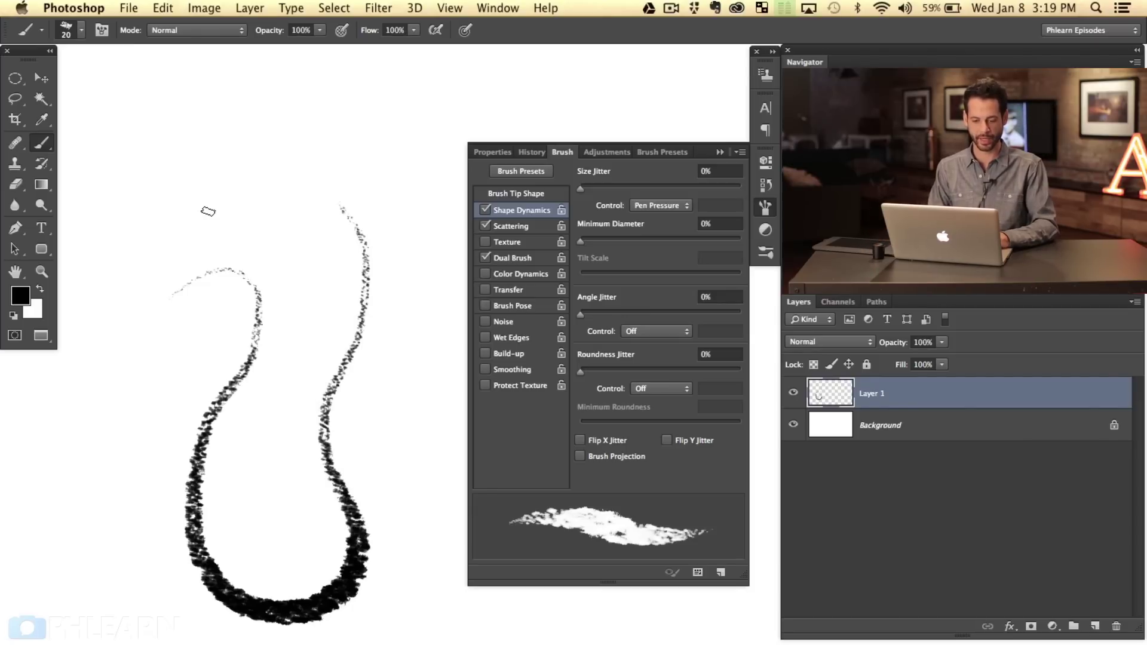
mouse_move(238, 170)
mouse_down()
mouse_move(416, 96)
mouse_move(259, 238)
mouse_move(406, 185)
mouse_move(426, 203)
mouse_move(359, 250)
mouse_up()
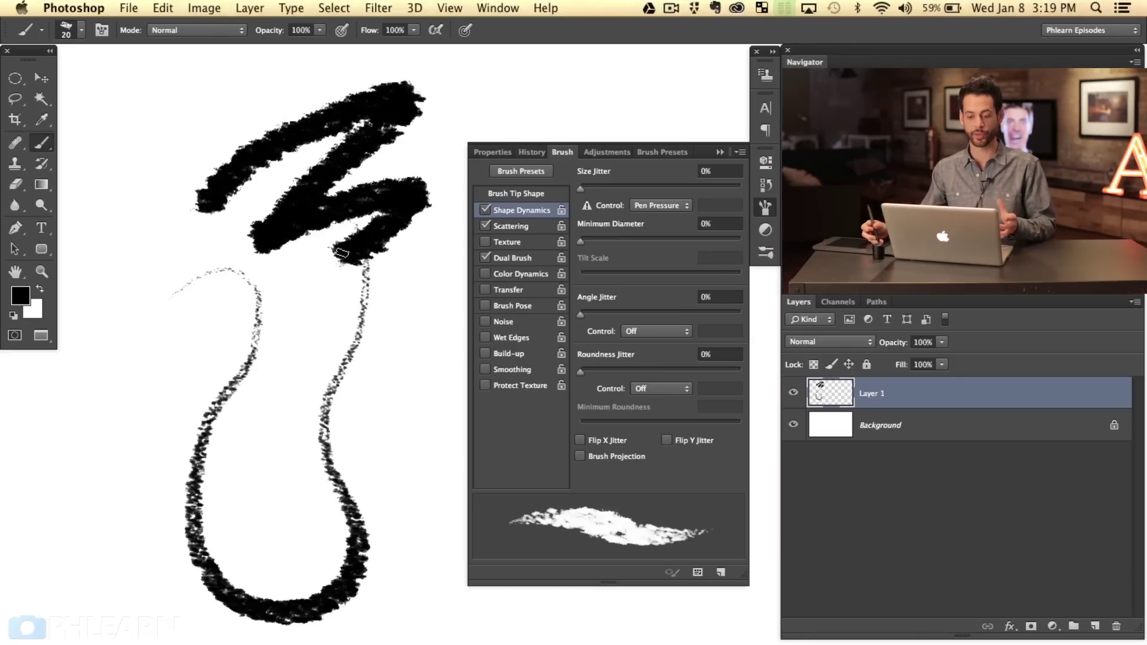
key(super+alt+z)
key(super+alt+z)
- Draw a letter A with a wavy crossbar, then add and undo a thick U stroke
drag(103, 425, 174, 533)
drag(120, 375, 172, 331)
mouse_move(224, 359)
mouse_down()
mouse_move(287, 325)
mouse_move(448, 337)
mouse_up()
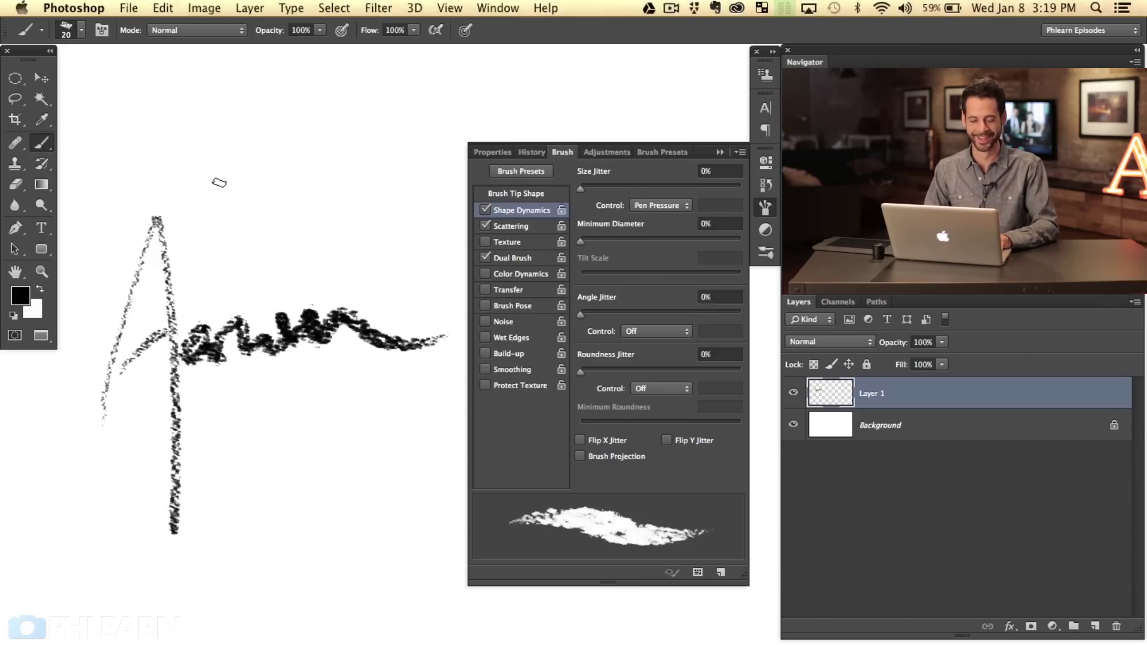
drag(222, 136, 268, 218)
mouse_move(242, 176)
mouse_down()
mouse_move(316, 190)
mouse_move(310, 182)
mouse_move(343, 173)
mouse_move(392, 179)
mouse_up()
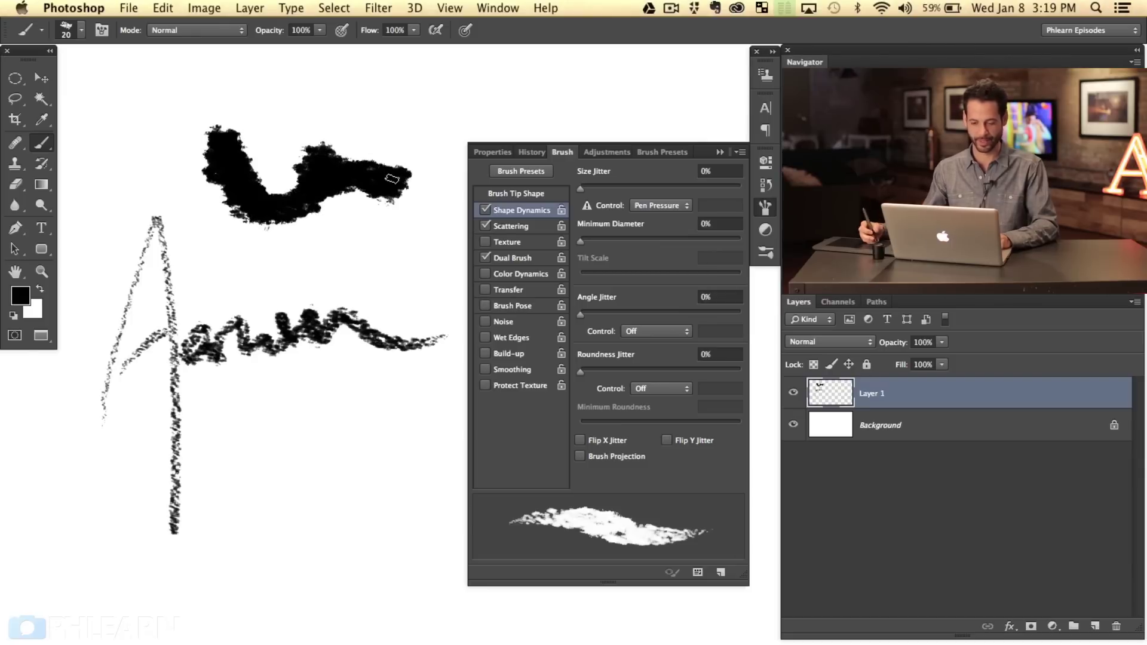
key(super+alt+z)
key(super+alt+z)
key(super+alt+z)
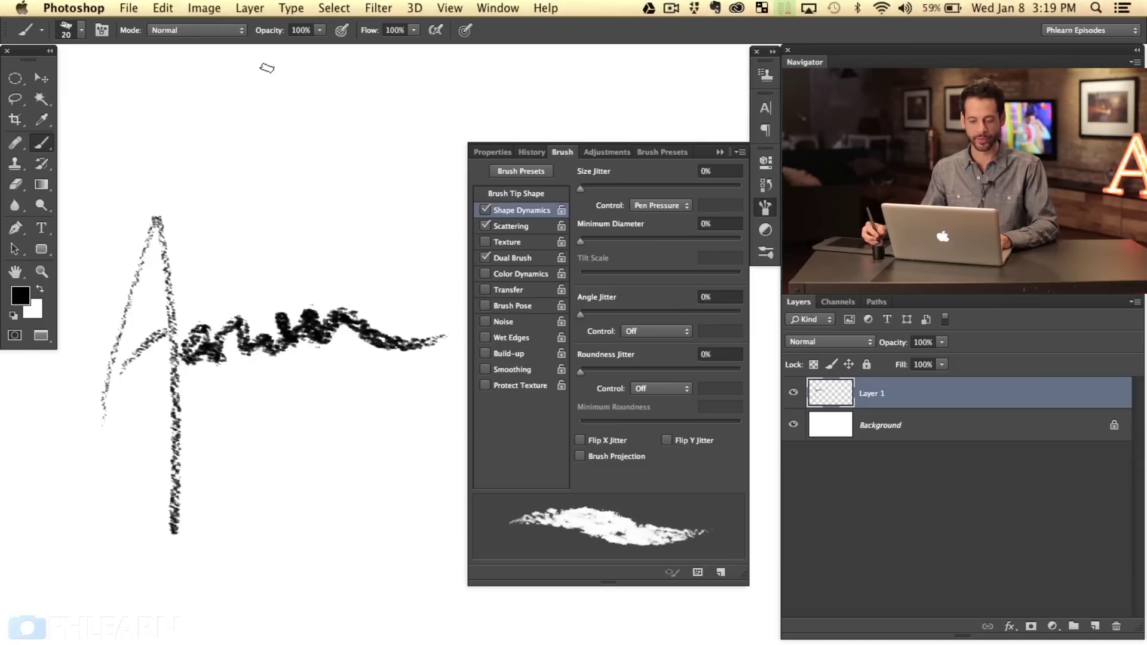
- Undo a stroke below the A and the wavy crossbar, keeping only the A's legs
mouse_move(211, 481)
mouse_down()
mouse_move(272, 505)
mouse_move(440, 386)
mouse_up()
key(super+alt+z)
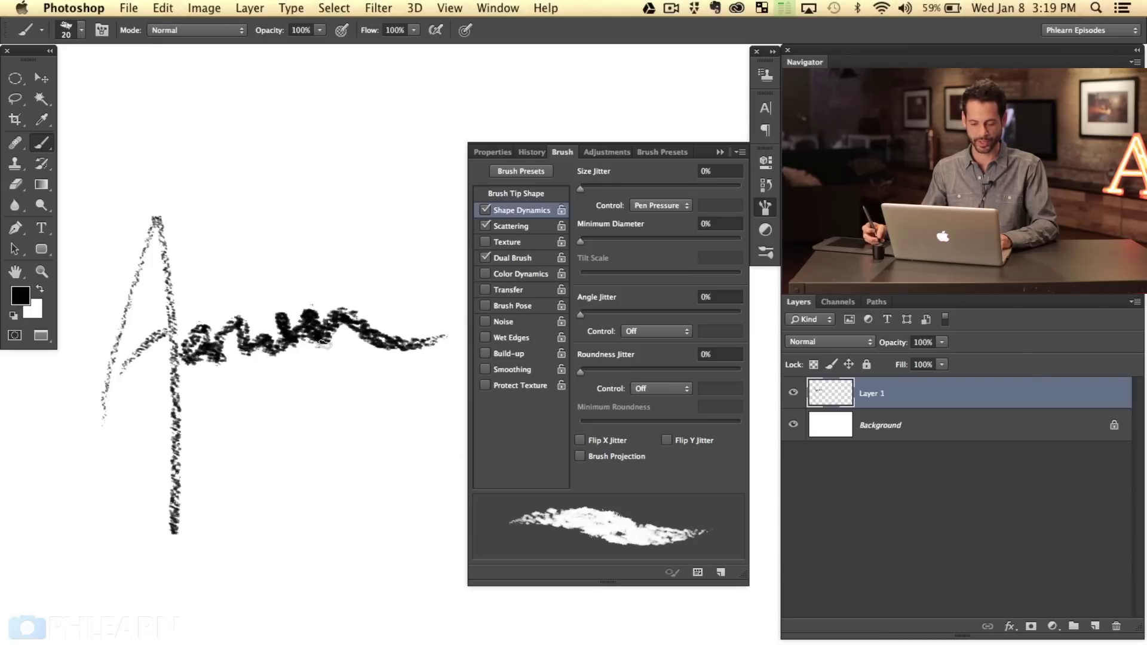
key(super+alt+z)
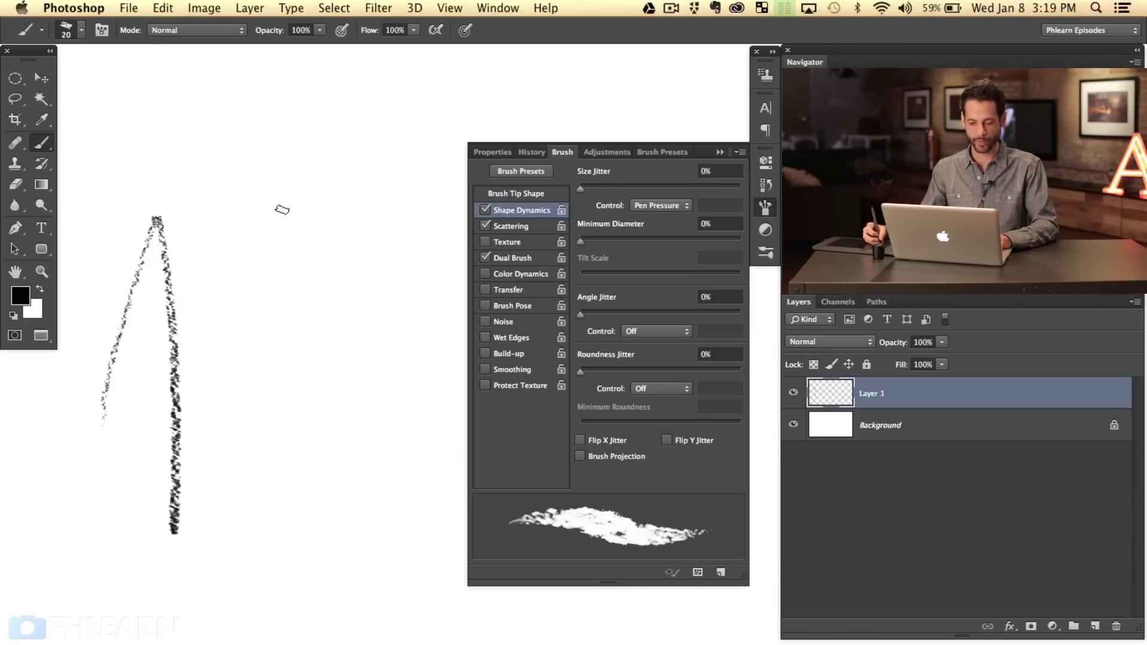
right_click(283, 209)
- Choose the 617 px soft round brush and clear Layer 1 with select all and delete
scroll(643, 438, up, 10)
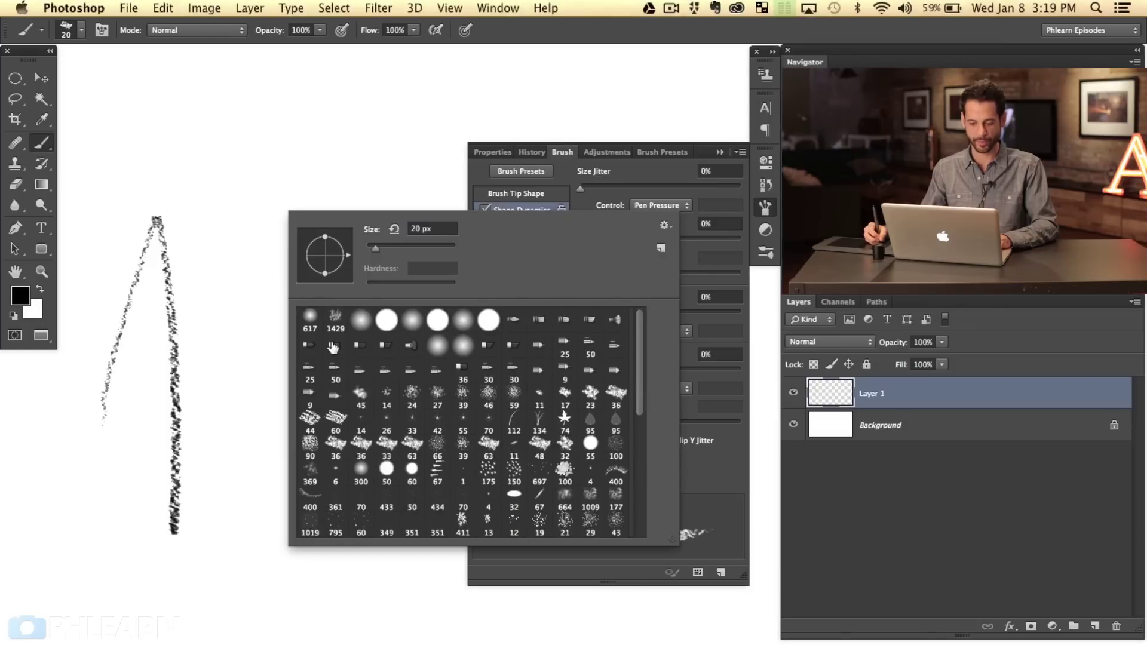
double_click(311, 322)
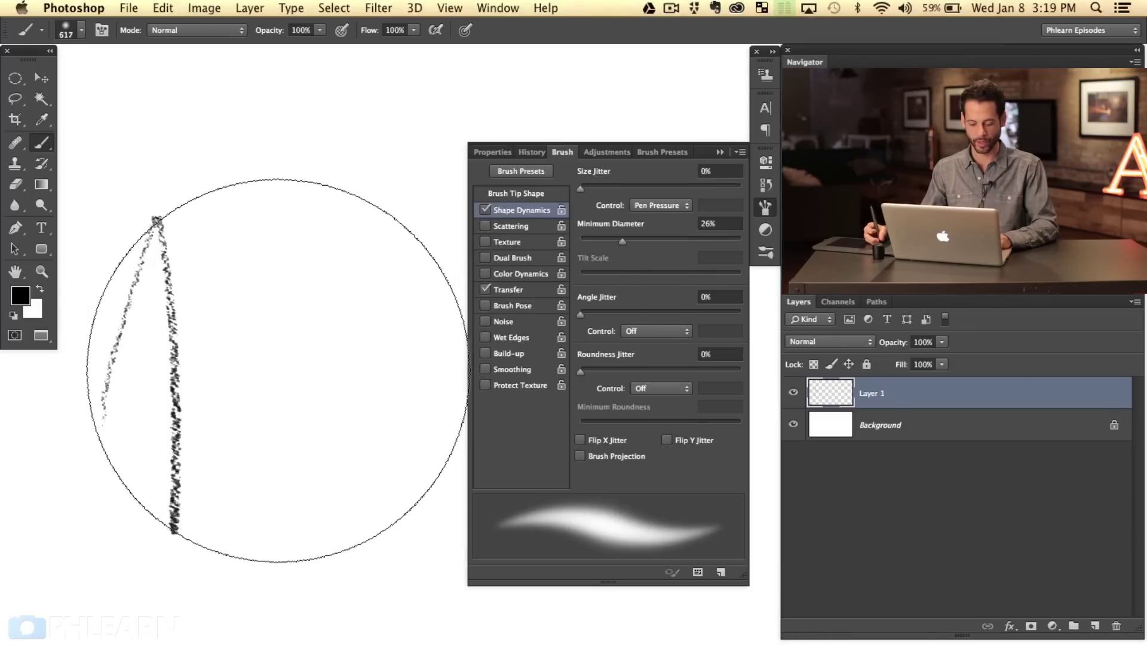
key(super+a)
key(Delete)
key(super+d)
- Turn off Shape Dynamics and Transfer, and resize the brush to 53 px
drag(308, 371, 221, 371)
click(485, 210)
click(484, 289)
drag(290, 364, 269, 354)
drag(166, 297, 182, 267)
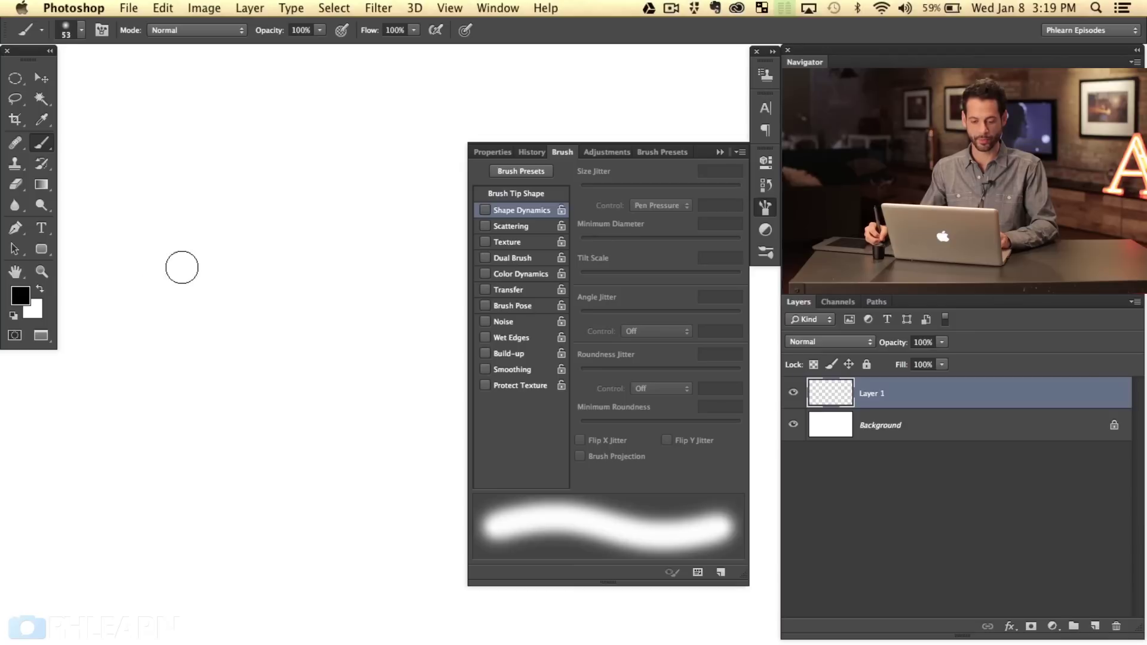
- Paint two test zigzags on Layer 1 with the 53 px brush and undo them
mouse_move(126, 345)
mouse_down()
mouse_move(200, 276)
mouse_move(179, 451)
mouse_move(441, 519)
mouse_up()
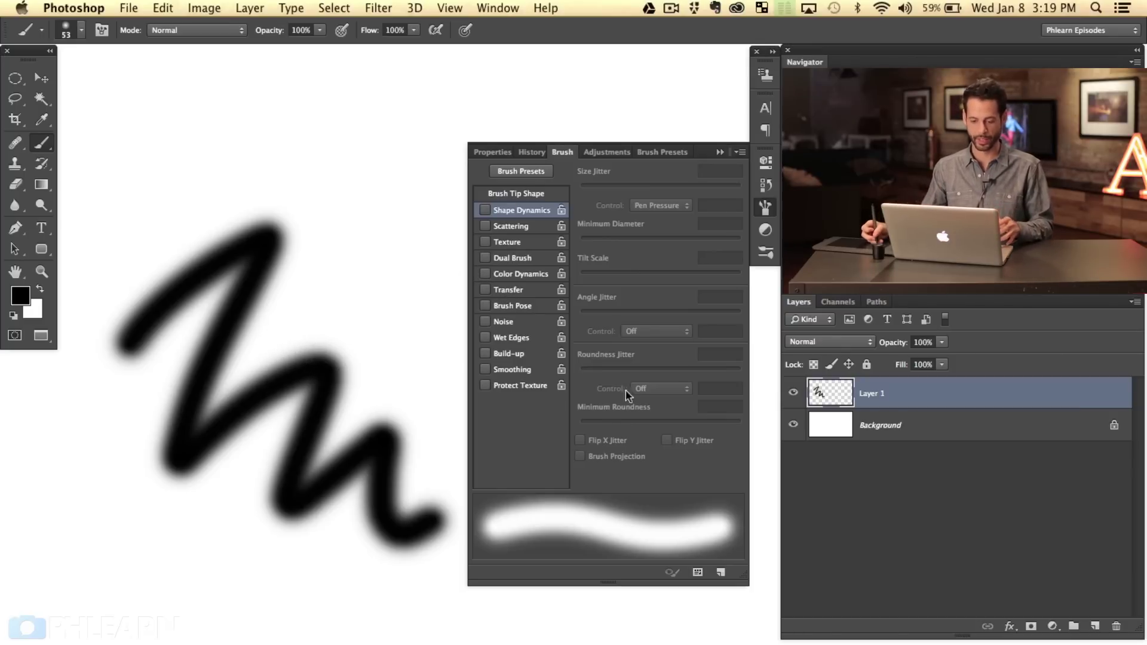
key(super+z)
mouse_move(262, 305)
mouse_down()
mouse_move(241, 483)
mouse_move(399, 518)
mouse_move(397, 558)
mouse_up()
key(super+z)
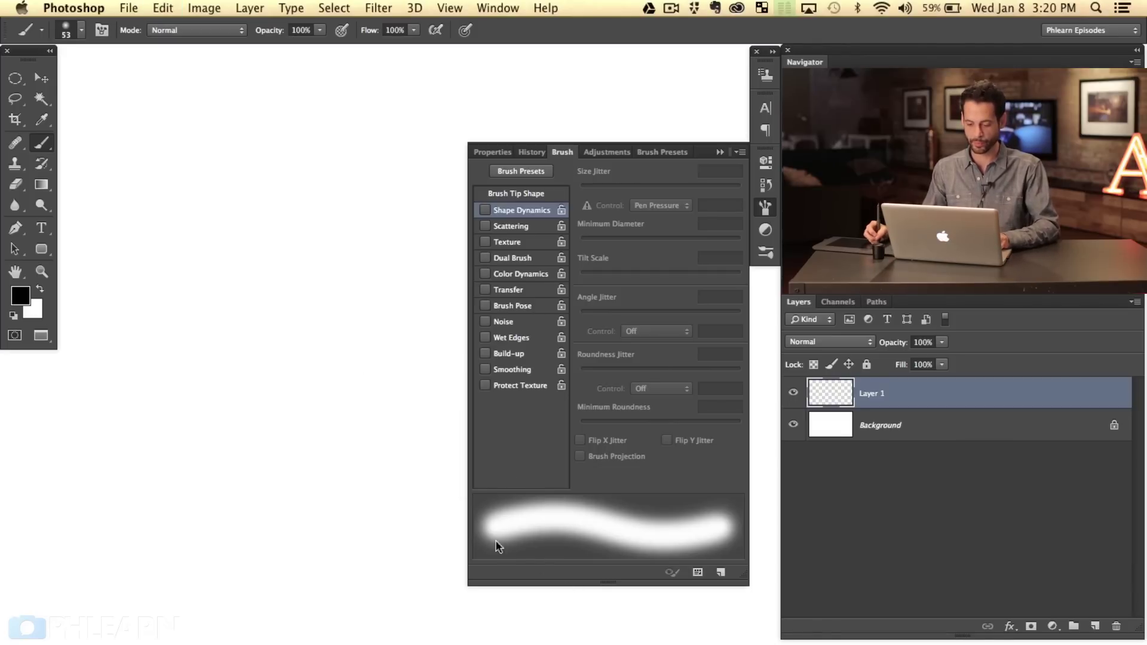
- Re-enable Shape Dynamics with size following Pen Pressure, and test a stroke
click(485, 210)
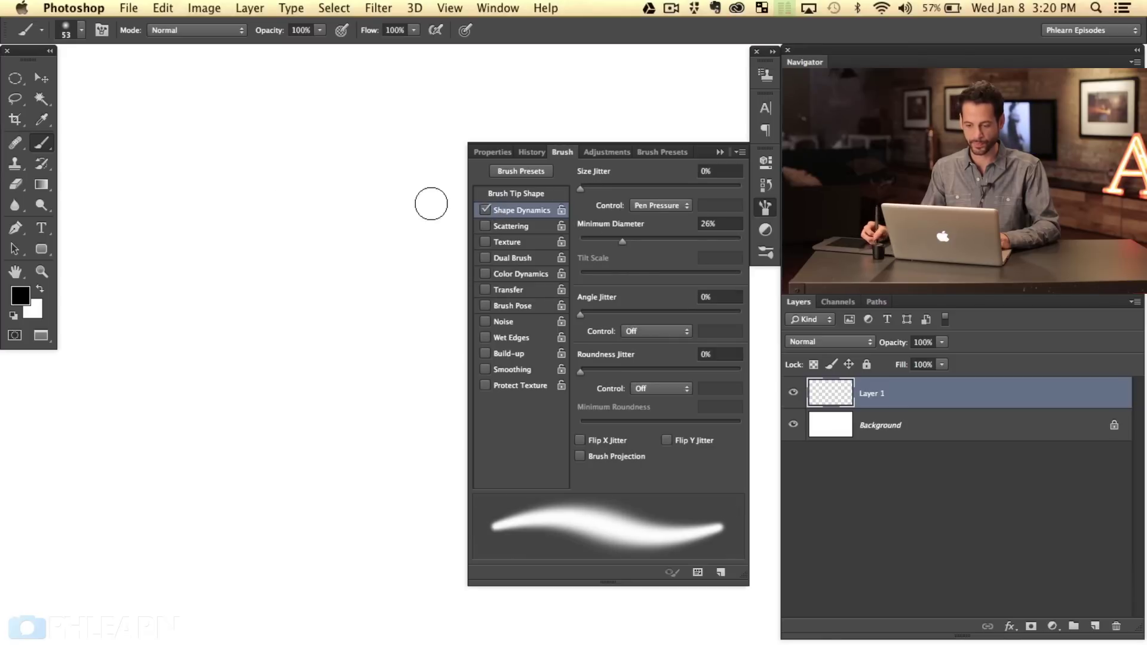
mouse_move(640, 192)
mouse_down()
mouse_move(744, 190)
mouse_move(521, 175)
mouse_up()
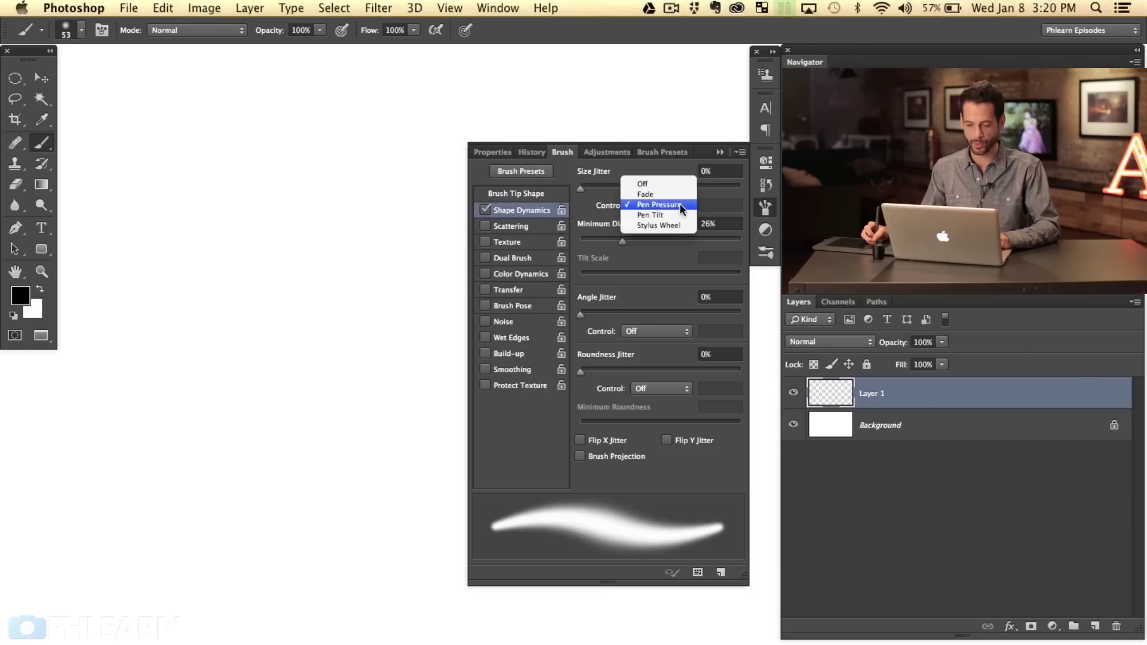
click(678, 205)
mouse_move(168, 237)
mouse_down()
mouse_move(232, 218)
mouse_move(265, 224)
mouse_move(223, 288)
mouse_move(270, 311)
mouse_move(275, 441)
mouse_move(325, 496)
mouse_move(382, 603)
mouse_move(386, 638)
mouse_move(259, 580)
mouse_move(201, 496)
mouse_move(132, 491)
mouse_move(116, 384)
mouse_move(108, 227)
mouse_move(137, 111)
mouse_move(255, 141)
mouse_move(361, 208)
mouse_up()
key(super+z)
- Try a low Minimum Diameter, then 68%, undoing each test stroke
drag(625, 238, 593, 240)
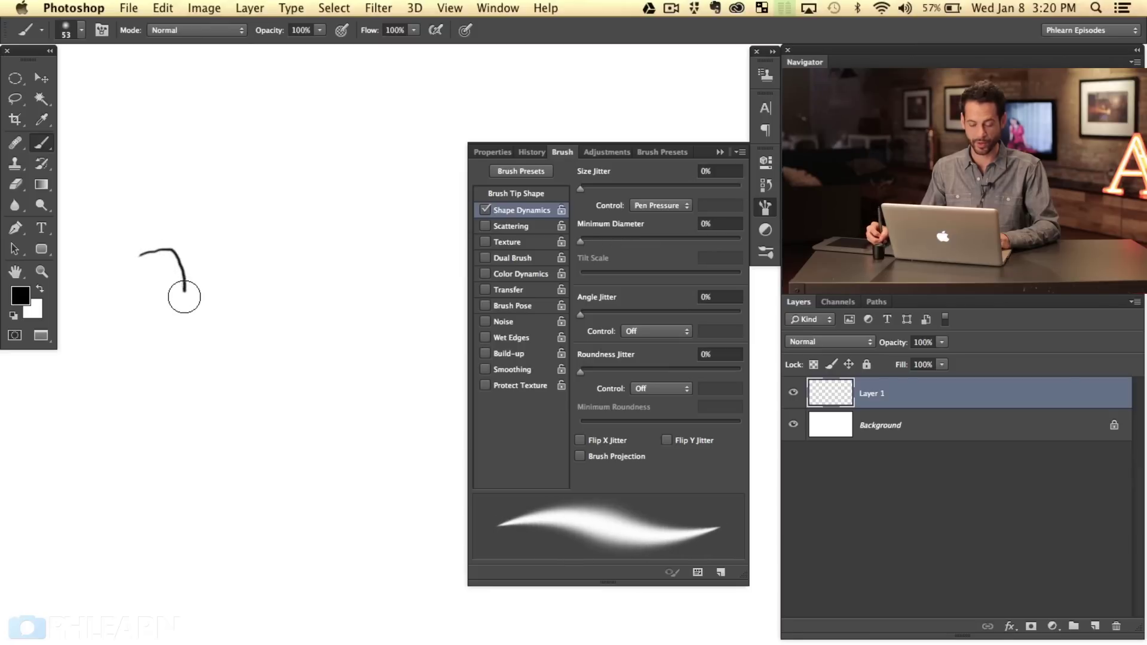
mouse_move(179, 370)
mouse_down()
mouse_move(205, 495)
mouse_move(302, 426)
mouse_move(301, 366)
mouse_move(358, 187)
mouse_up()
drag(610, 239, 688, 242)
mouse_move(236, 232)
mouse_down()
mouse_move(217, 307)
mouse_move(323, 463)
mouse_move(374, 603)
mouse_up()
key(BackSpace)
- Enlarge the brush to 135 px and set Minimum Diameter to 0%, testing a tapered stroke
drag(248, 376, 286, 377)
drag(657, 240, 560, 238)
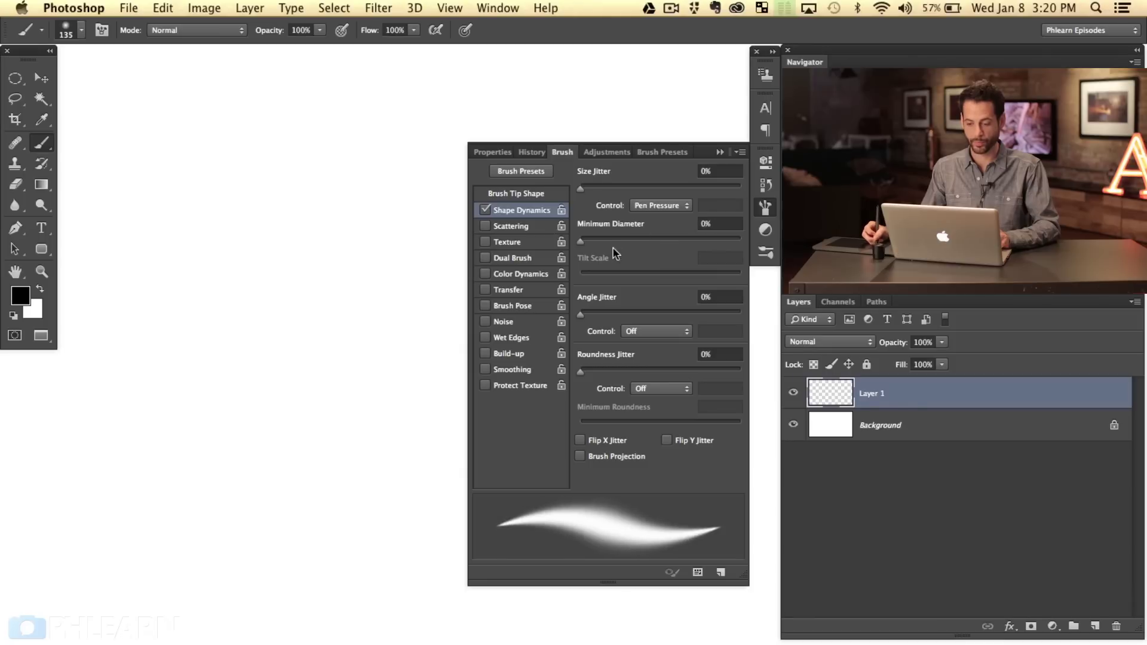
mouse_move(167, 315)
mouse_down()
mouse_move(200, 335)
mouse_move(213, 538)
mouse_move(339, 557)
mouse_move(353, 170)
mouse_up()
key(super+z)
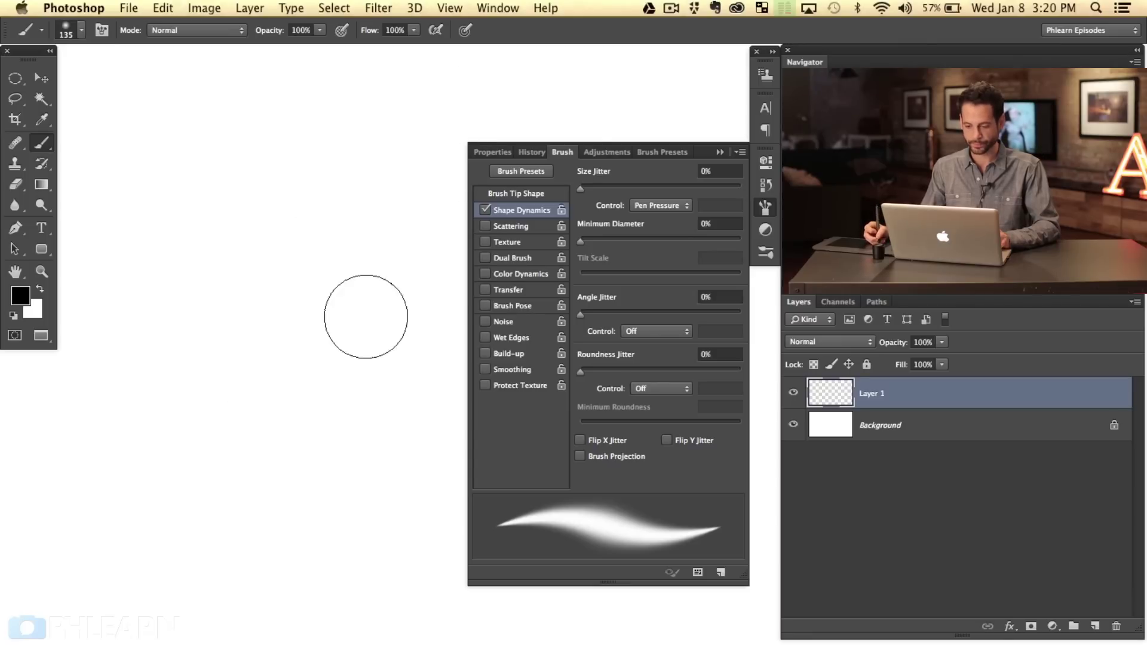
- Leave Angle Jitter control unchanged and shrink the brush to 63 px, undoing test strokes
click(651, 331)
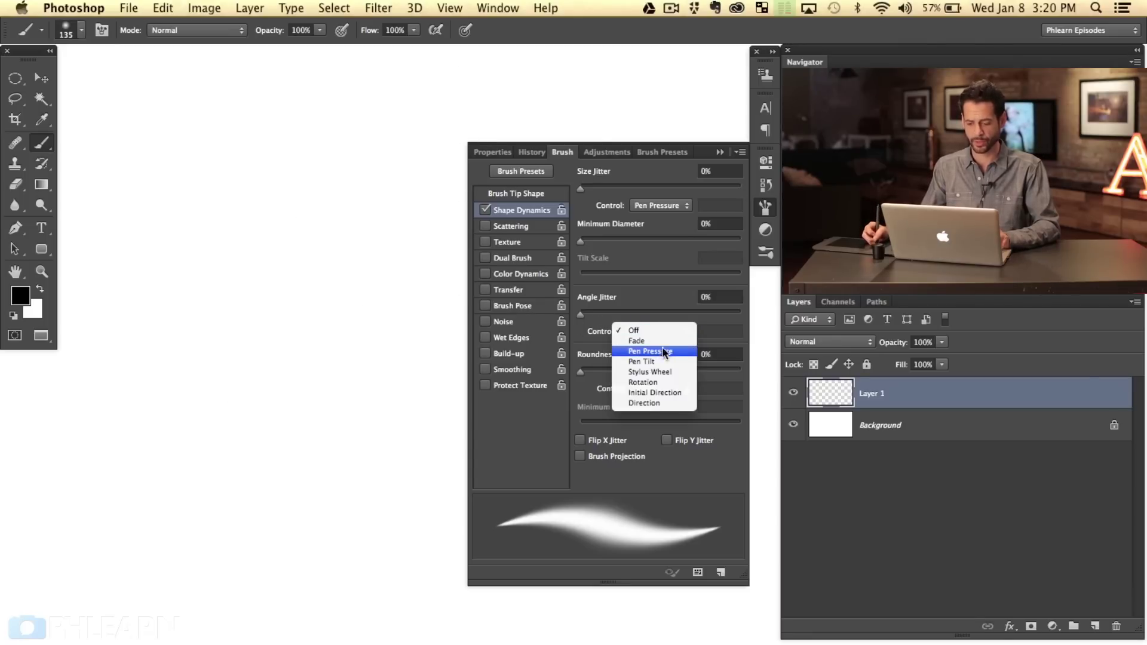
click(725, 320)
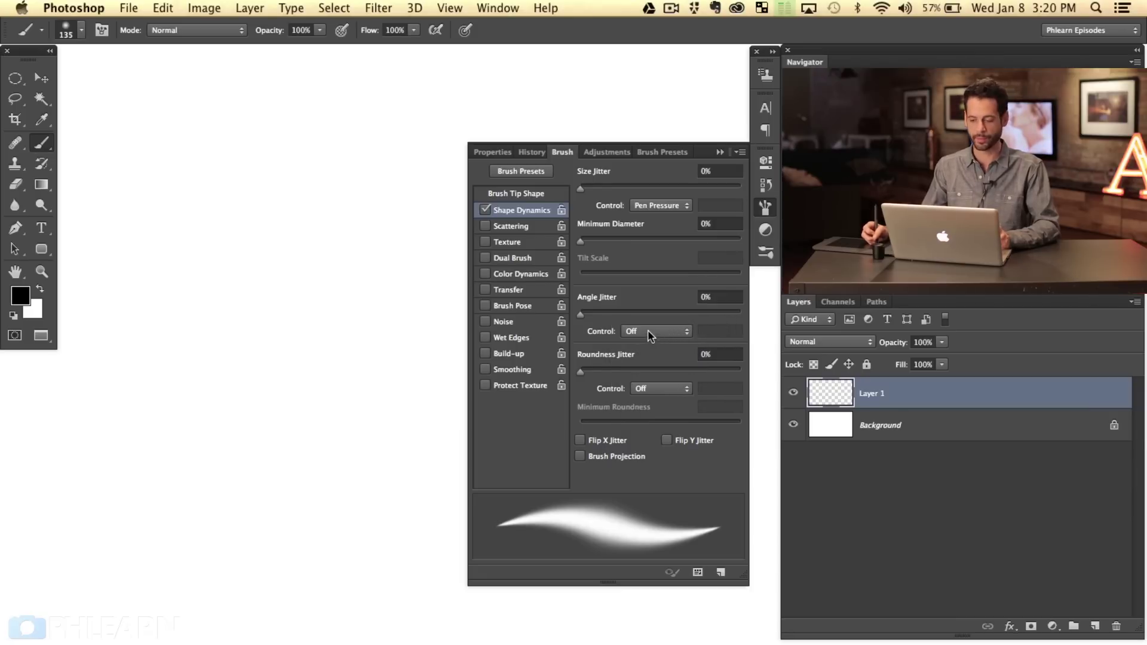
drag(102, 358, 366, 472)
key(super+z)
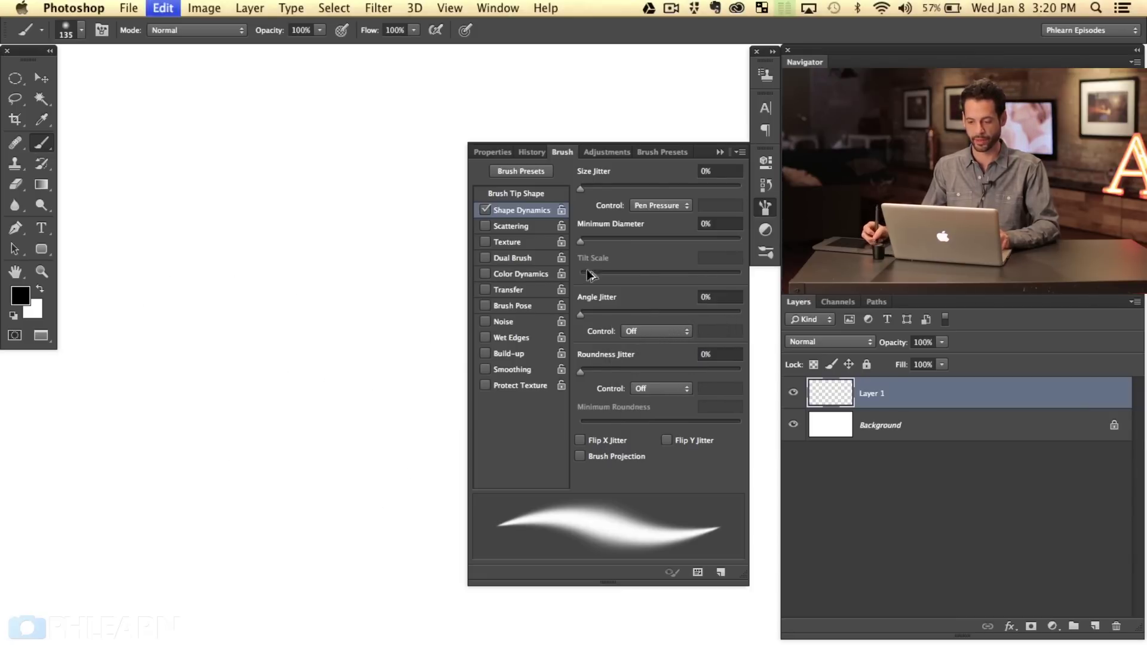
drag(323, 328, 307, 328)
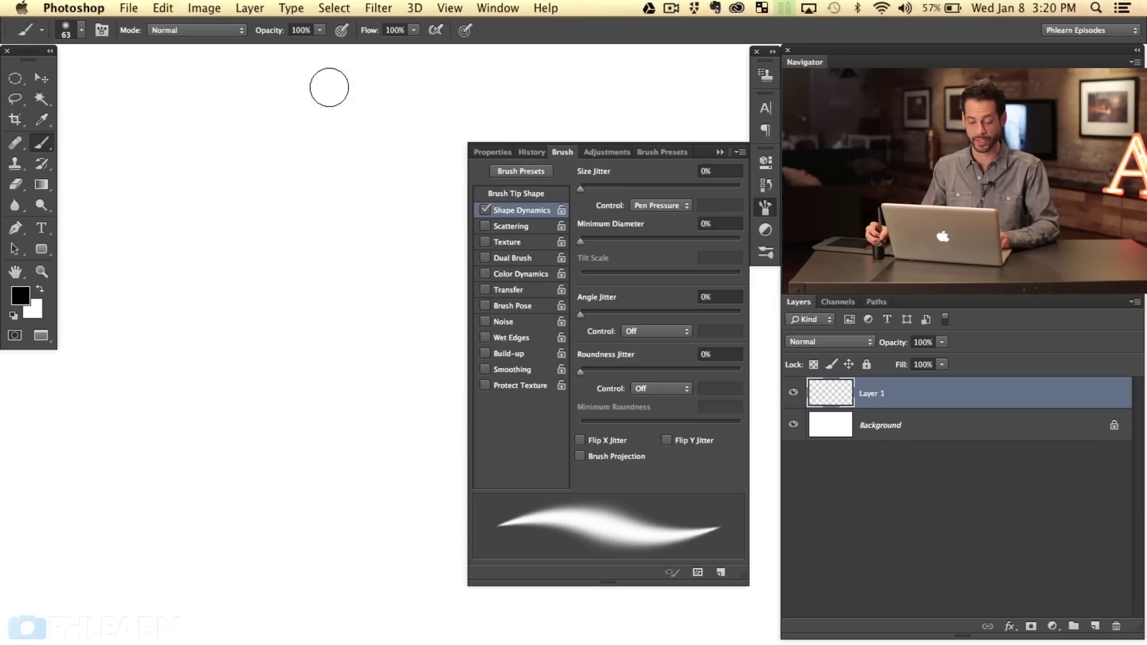
drag(255, 229, 387, 440)
key(super+z)
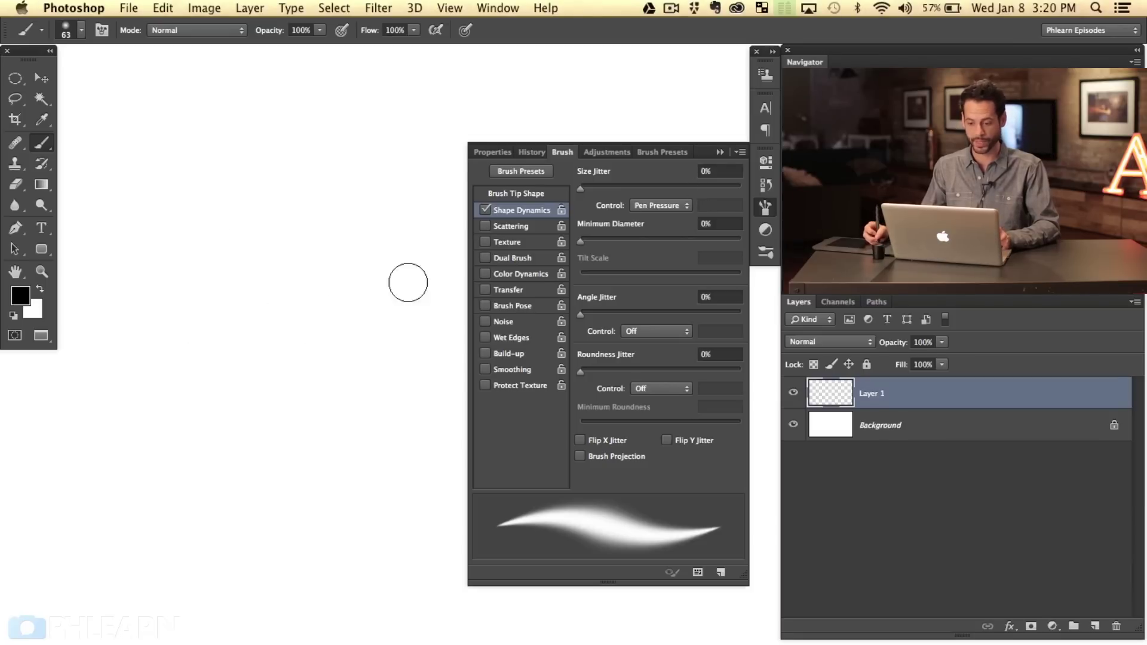
- Enable Scattering at 248% and undo two scattered test strokes
click(509, 227)
drag(614, 186, 621, 187)
mouse_move(151, 281)
mouse_down()
mouse_move(222, 291)
mouse_move(247, 328)
mouse_move(257, 487)
mouse_move(291, 562)
mouse_move(364, 587)
mouse_move(418, 525)
mouse_move(391, 220)
mouse_move(400, 125)
mouse_up()
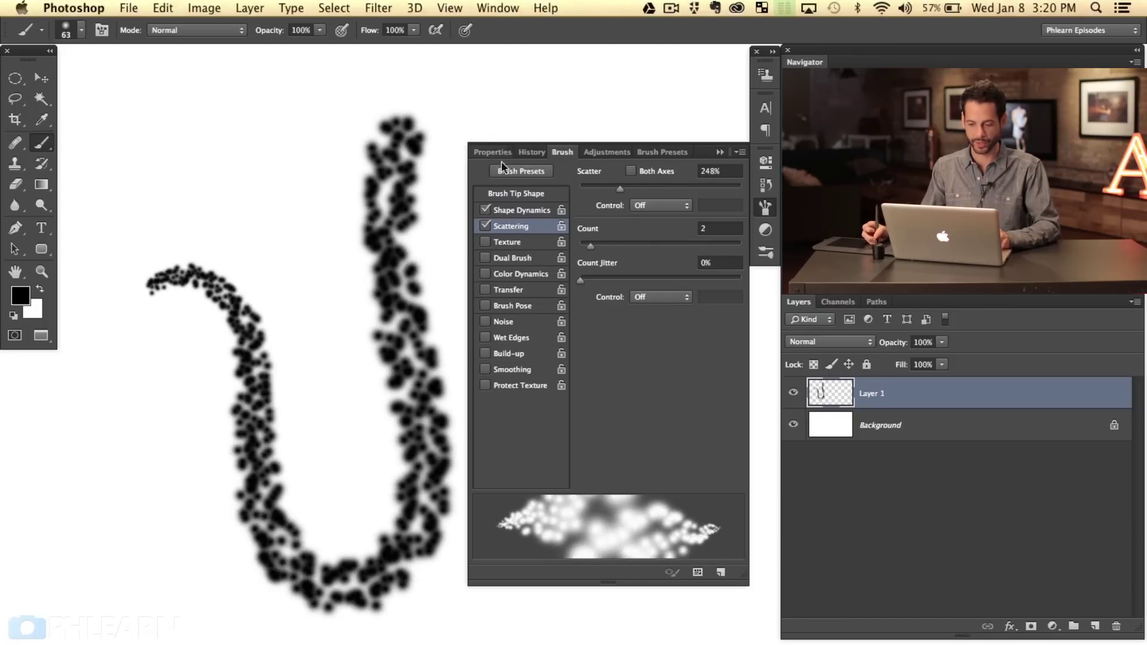
key(super+z)
mouse_move(160, 208)
mouse_down()
mouse_move(219, 219)
mouse_move(223, 282)
mouse_move(174, 366)
mouse_move(172, 497)
mouse_move(279, 452)
mouse_move(295, 471)
mouse_up()
key(super+z)
- Set Scatter Control to Pen Pressure and paint a pressure-controlled scattered stroke
click(663, 208)
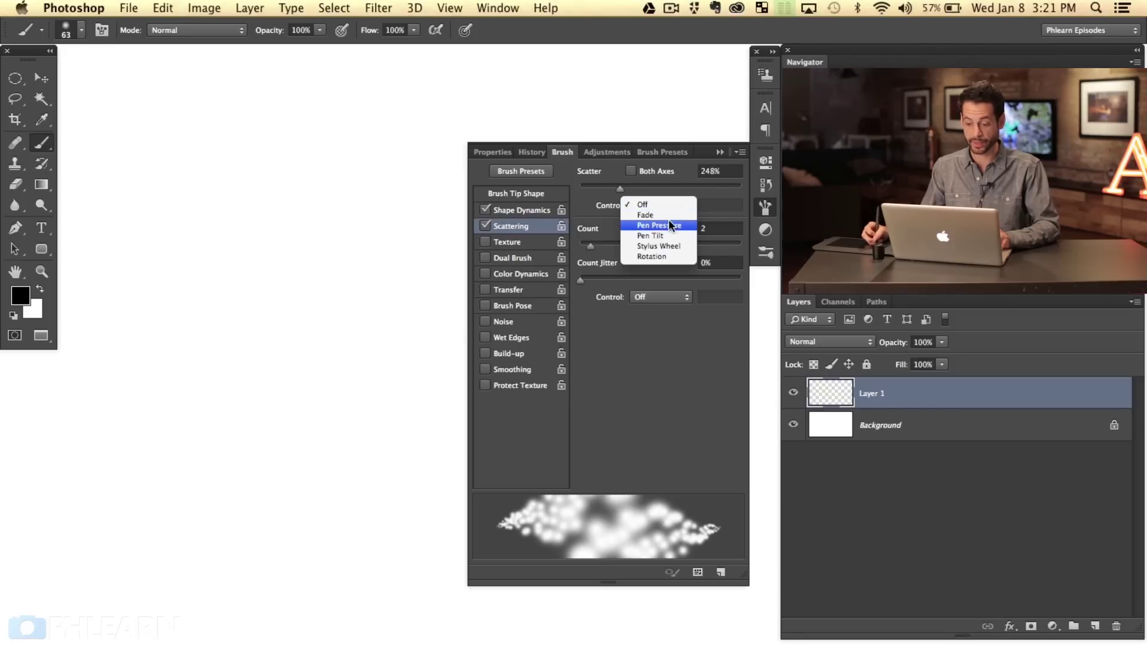
click(670, 227)
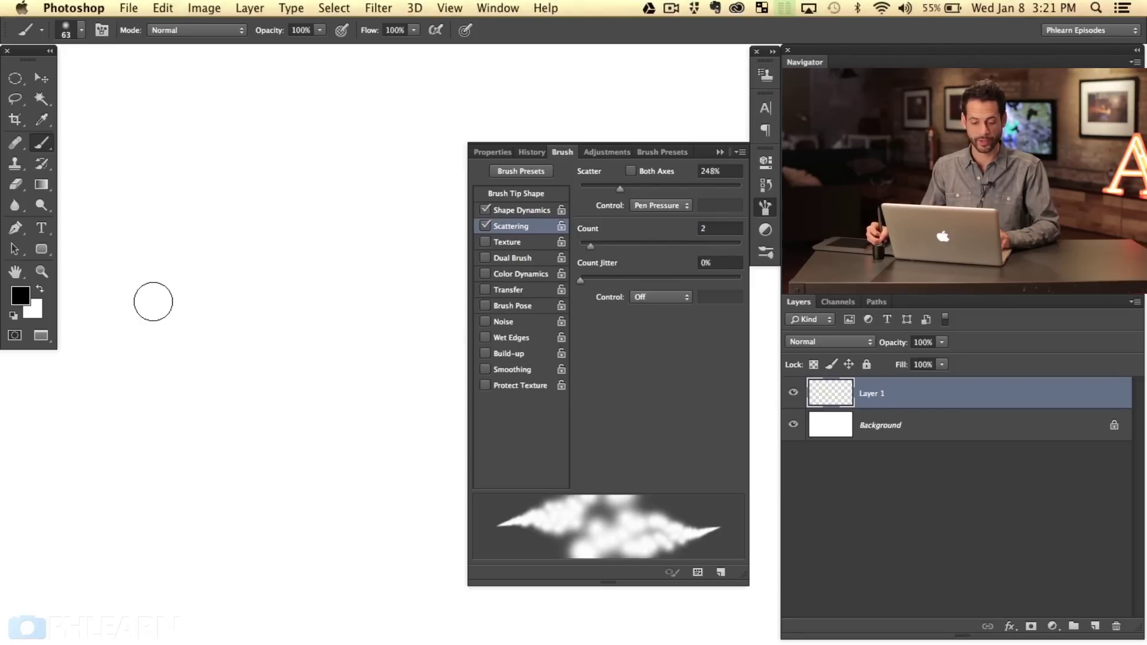
mouse_move(187, 306)
mouse_down()
mouse_move(169, 511)
mouse_move(216, 587)
mouse_move(313, 589)
mouse_move(369, 512)
mouse_move(379, 385)
mouse_move(336, 272)
mouse_move(356, 154)
mouse_move(284, 110)
mouse_move(106, 256)
mouse_move(81, 263)
mouse_up()
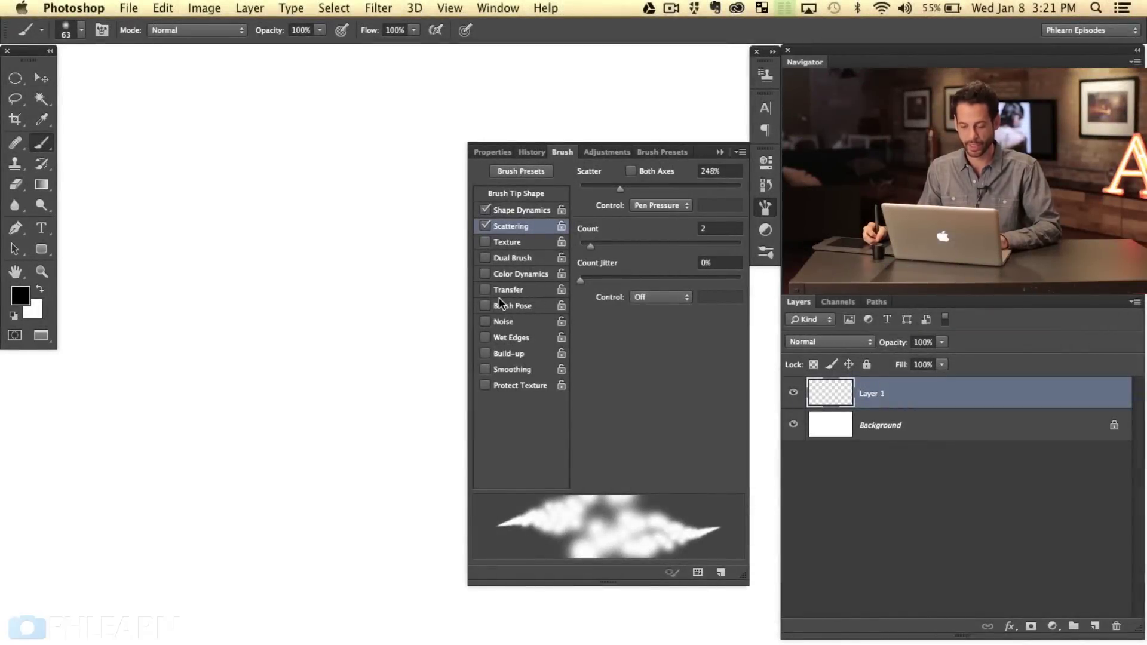
- Turn off Scattering and undo a zigzag test stroke
click(485, 226)
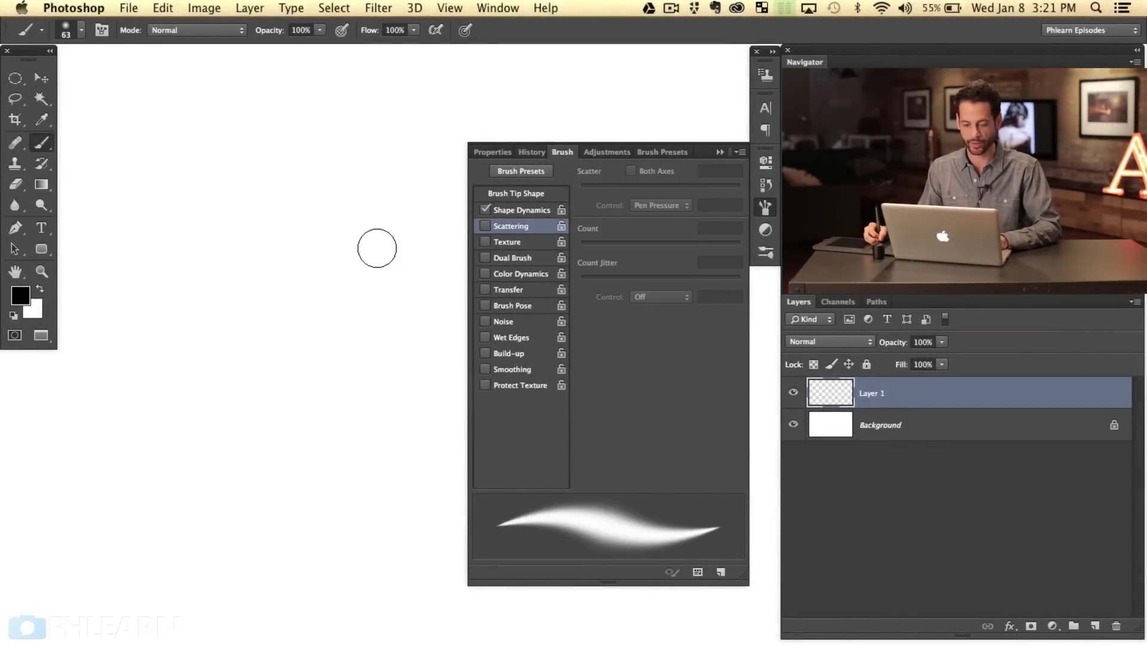
drag(220, 271, 424, 505)
key(super+z)
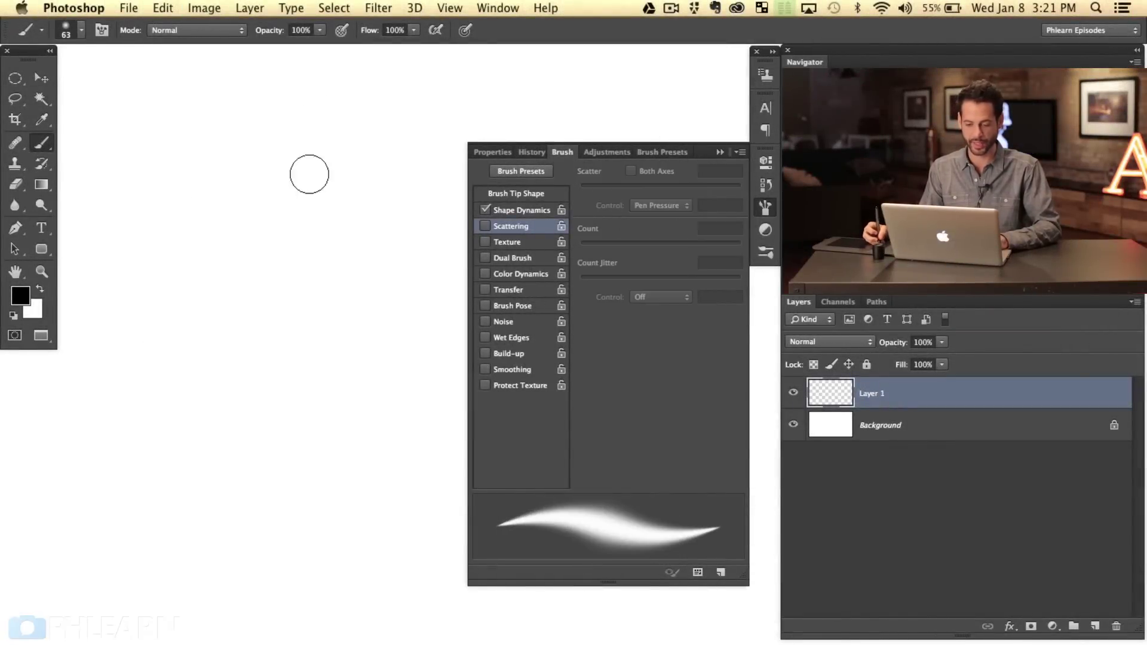
- Enable Transfer with Flow on Pen Pressure, undoing a wavy test stroke
click(507, 291)
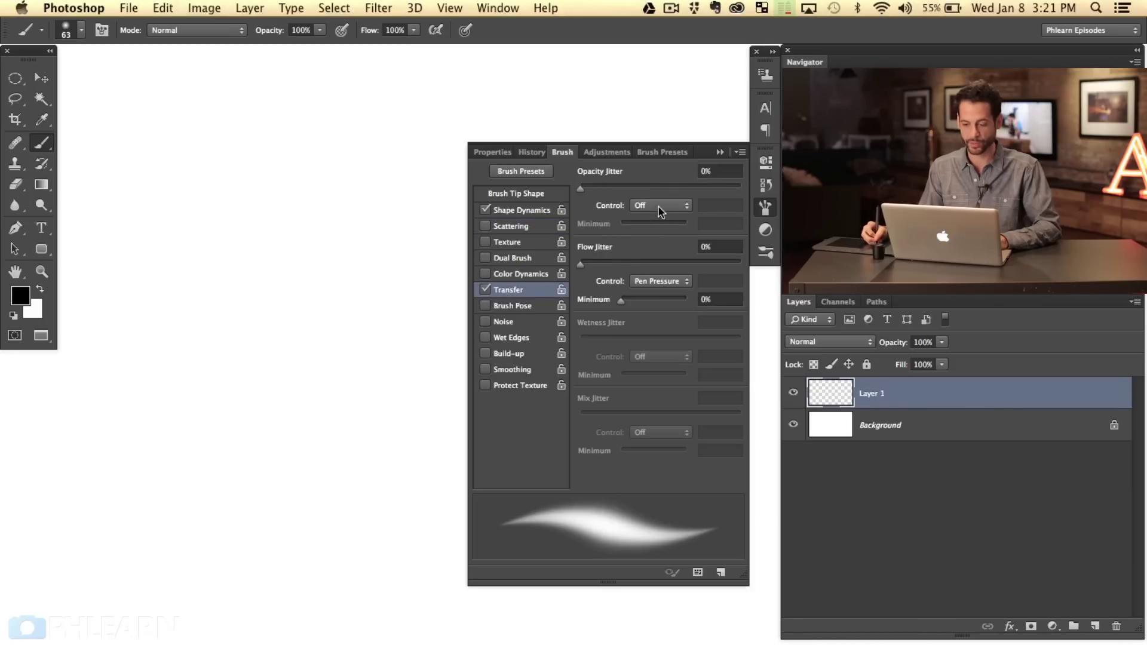
drag(185, 314, 406, 432)
key(super+z)
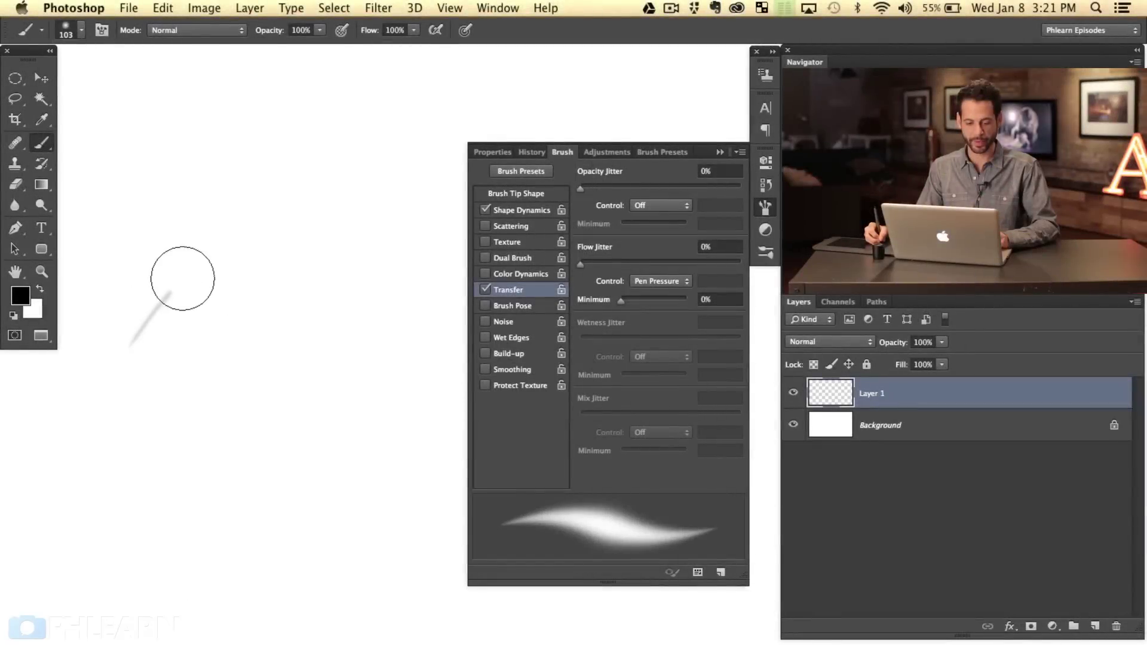
- Paint and undo three pressure-controlled flow test strokes, including an M-shaped zigzag
mouse_move(182, 278)
mouse_down()
mouse_move(158, 379)
mouse_move(192, 398)
mouse_move(313, 294)
mouse_move(333, 410)
mouse_move(418, 268)
mouse_move(371, 558)
mouse_move(222, 512)
mouse_move(91, 526)
mouse_up()
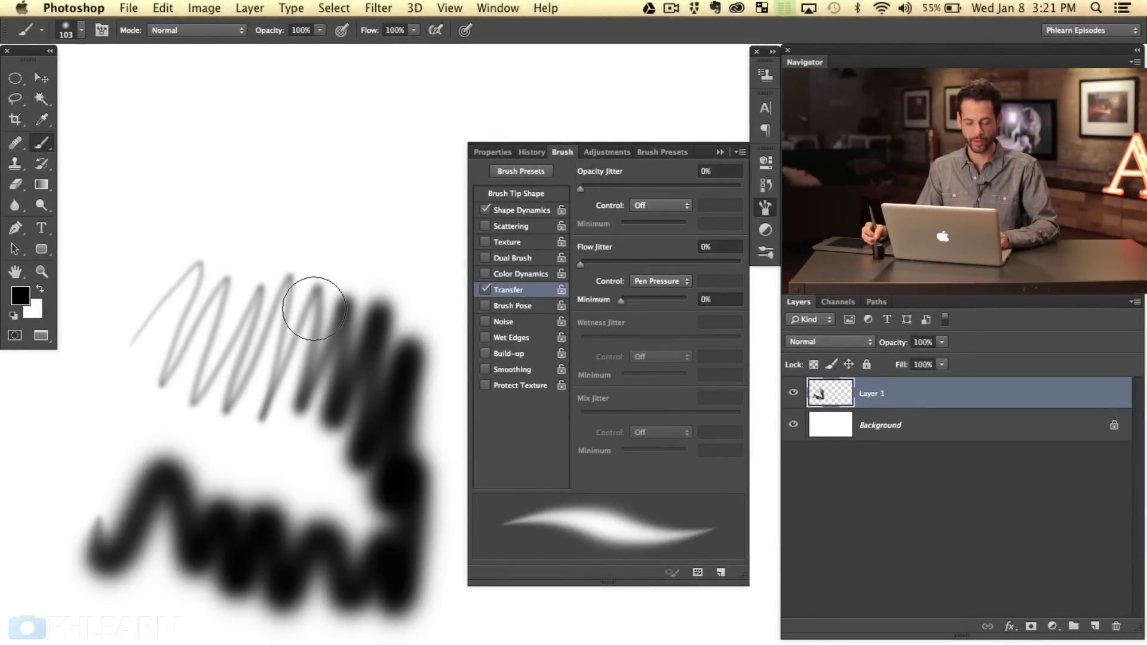
key(super+z)
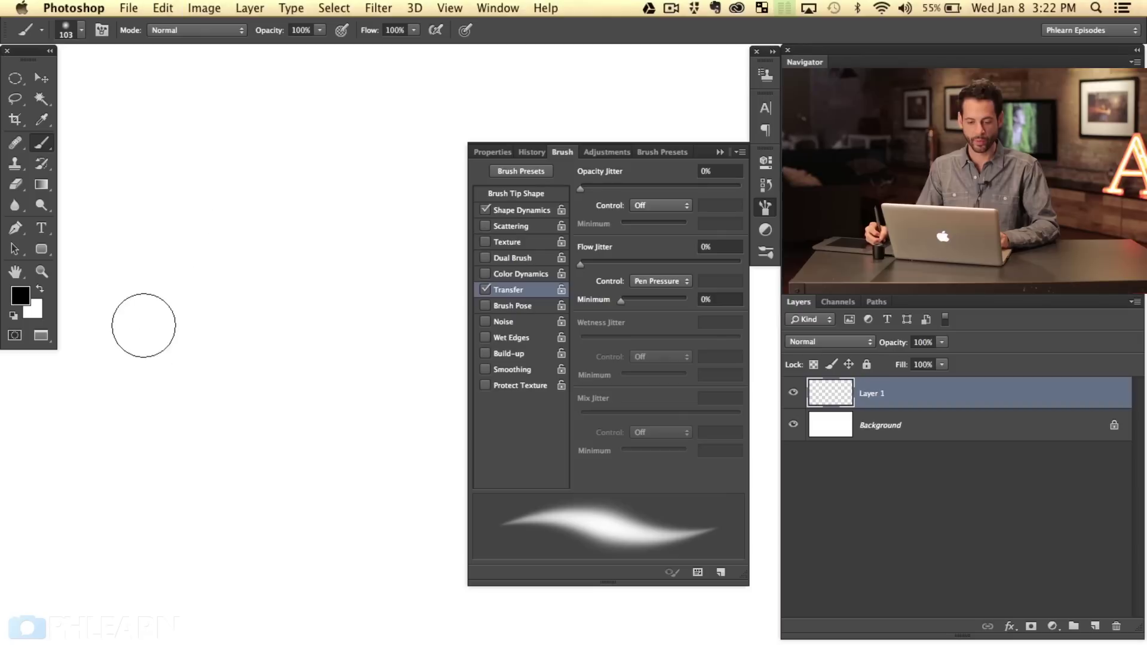
mouse_move(153, 307)
mouse_down()
mouse_move(219, 241)
mouse_move(209, 362)
mouse_up()
key(super+z)
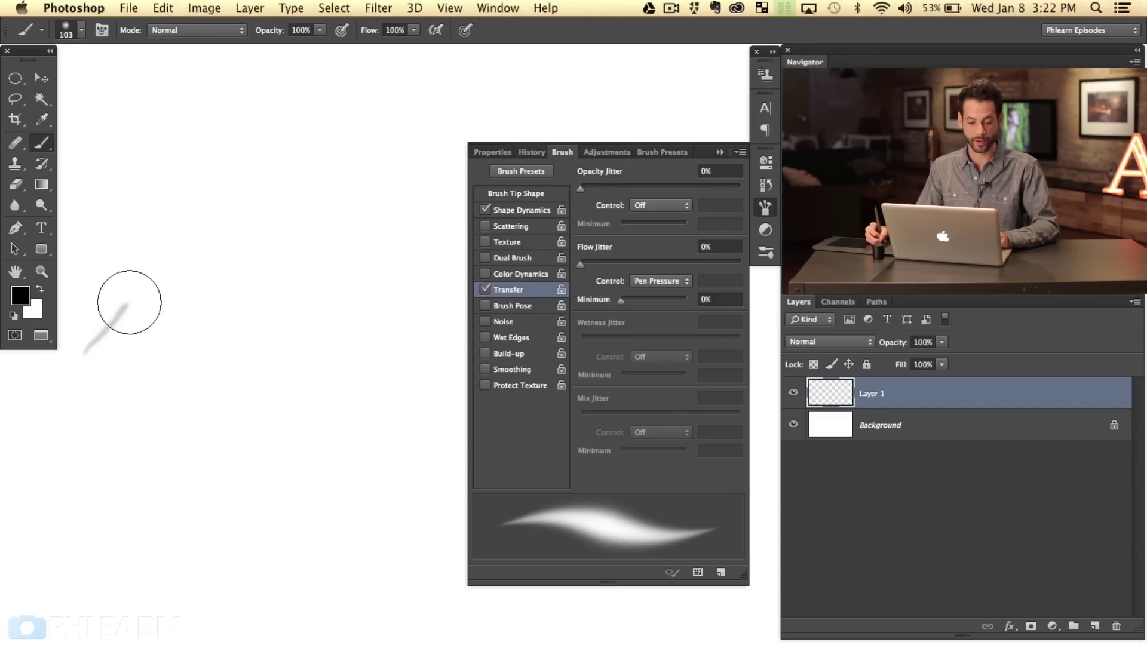
mouse_move(177, 255)
mouse_down()
mouse_move(149, 368)
mouse_move(200, 292)
mouse_move(215, 290)
mouse_move(193, 392)
mouse_move(261, 265)
mouse_move(227, 408)
mouse_move(310, 269)
mouse_move(315, 366)
mouse_move(346, 382)
mouse_move(384, 367)
mouse_move(404, 522)
mouse_up()
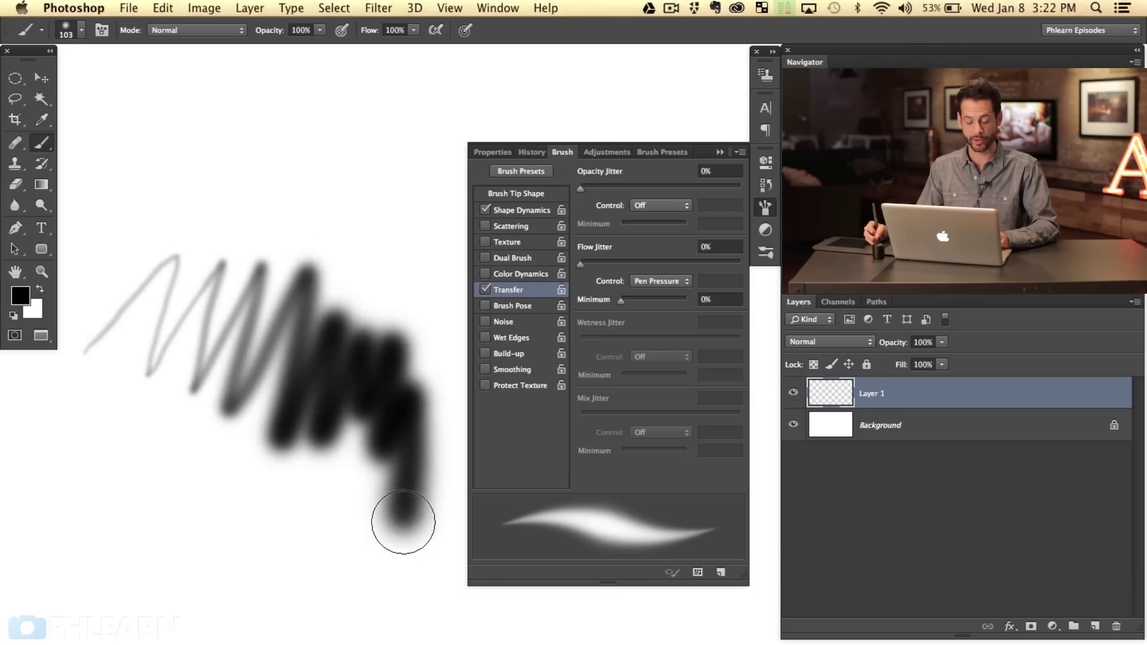
key(super+z)
- Turn off Shape Dynamics and paint soft strokes fading from pale grey to solid black
click(485, 210)
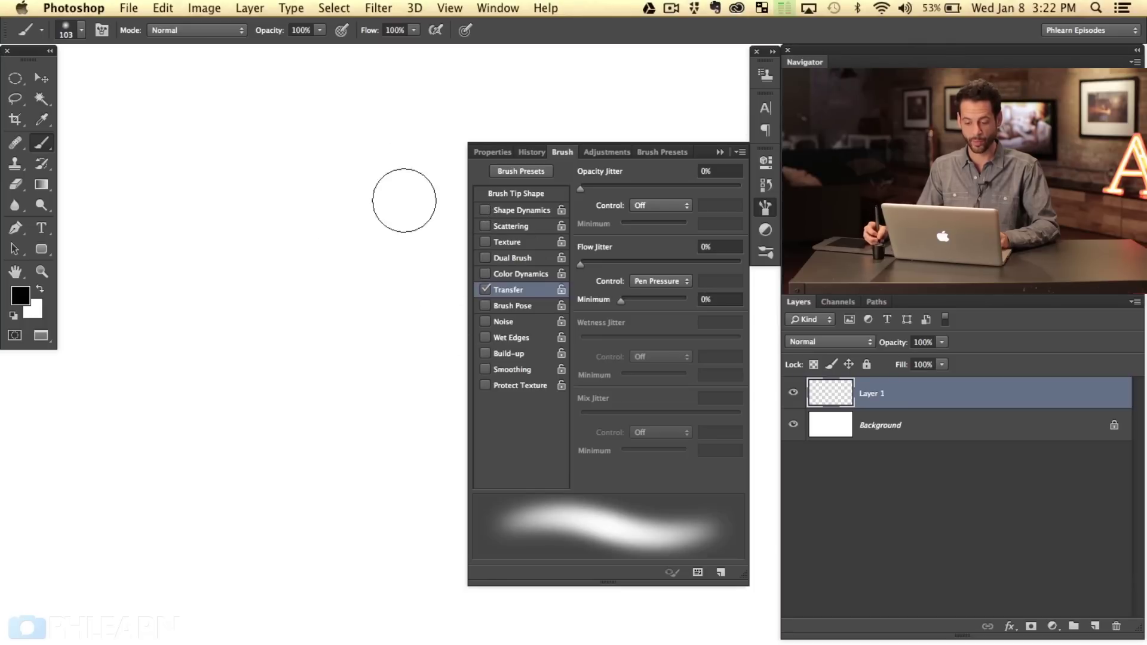
mouse_move(178, 262)
mouse_down()
mouse_move(213, 223)
mouse_move(277, 197)
mouse_move(197, 271)
mouse_move(253, 264)
mouse_move(277, 281)
mouse_move(282, 329)
mouse_move(245, 425)
mouse_move(333, 463)
mouse_move(351, 614)
mouse_move(541, 643)
mouse_up()
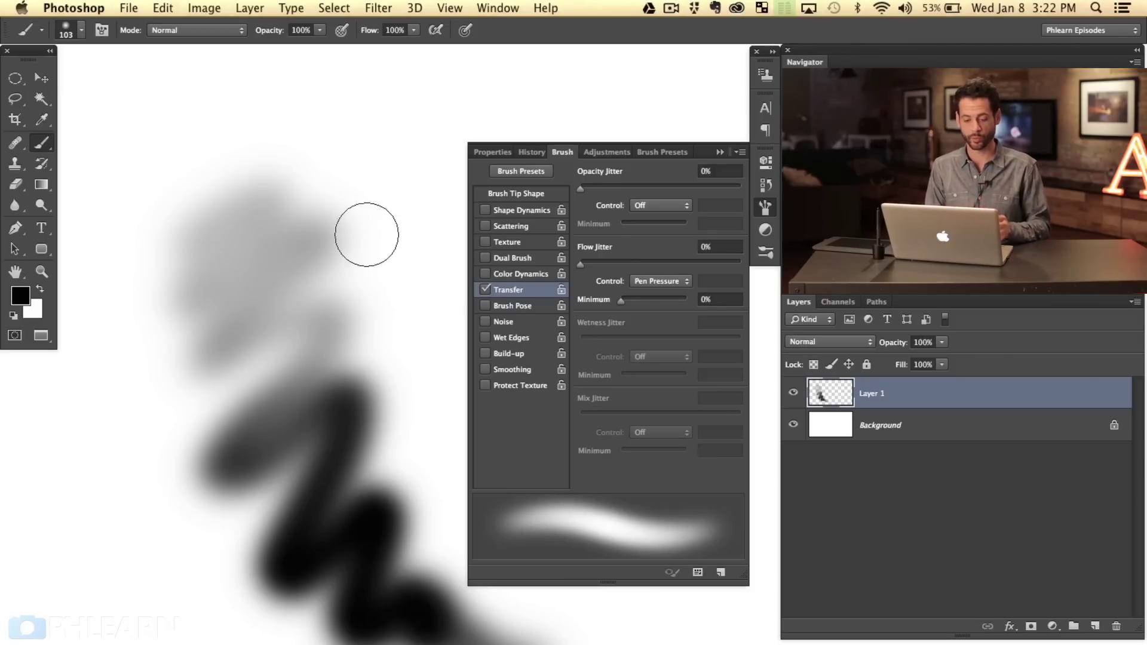
mouse_move(253, 179)
mouse_down()
mouse_move(451, 114)
mouse_move(355, 272)
mouse_move(243, 420)
mouse_up()
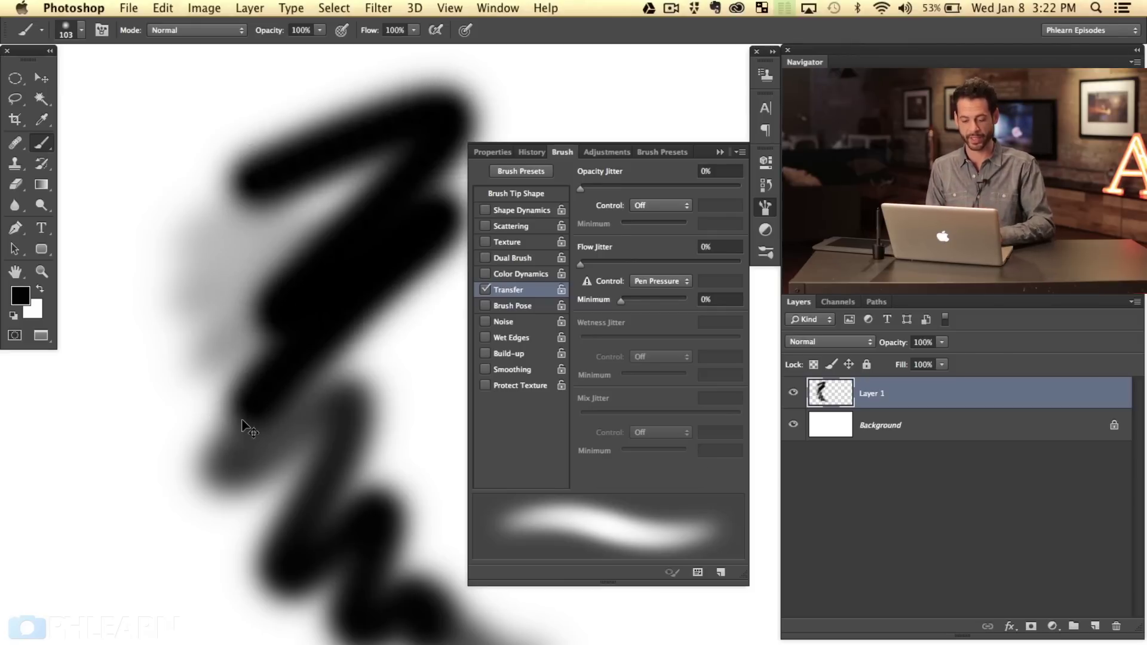